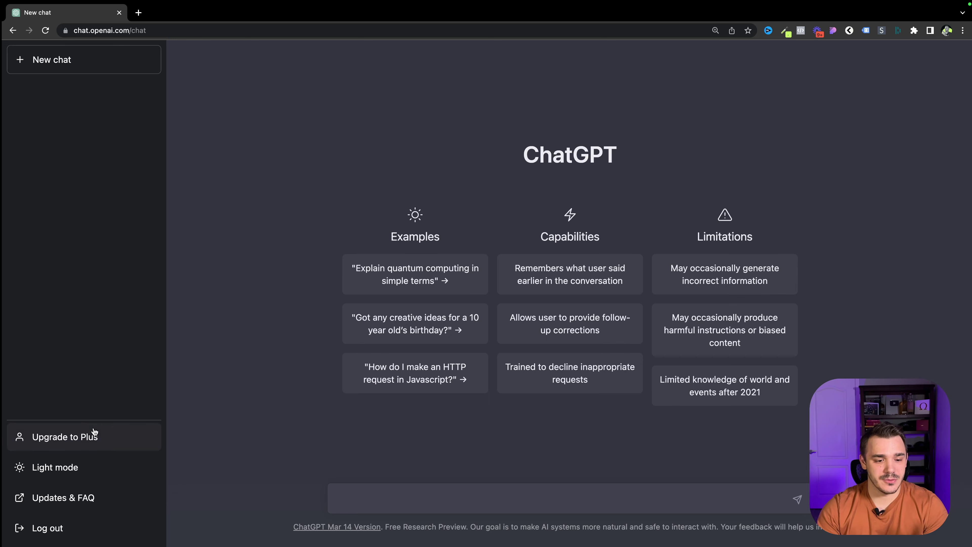
Look over the ChatGPT Plus account plan options, then close the plan overview.
left_click(92, 436)
mouse_move(589, 280)
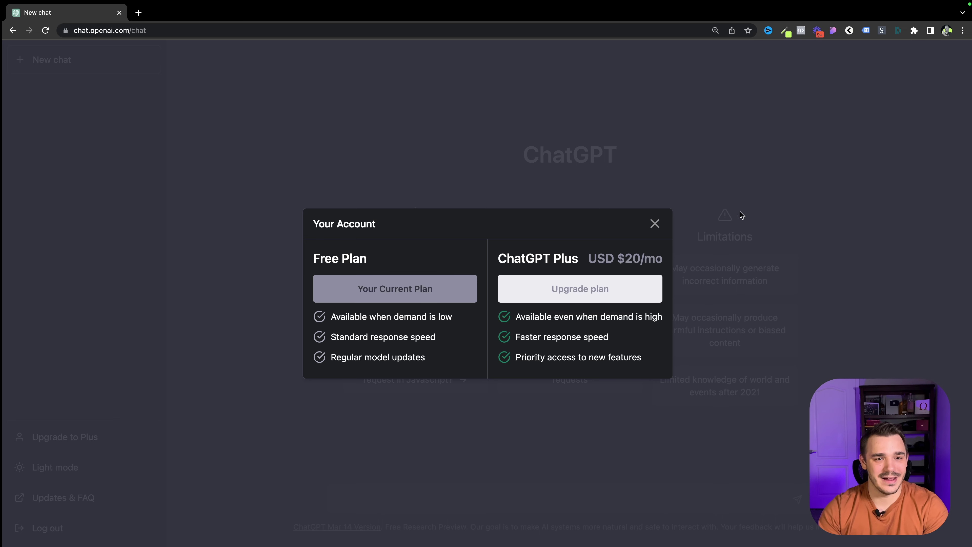
left_click(654, 224)
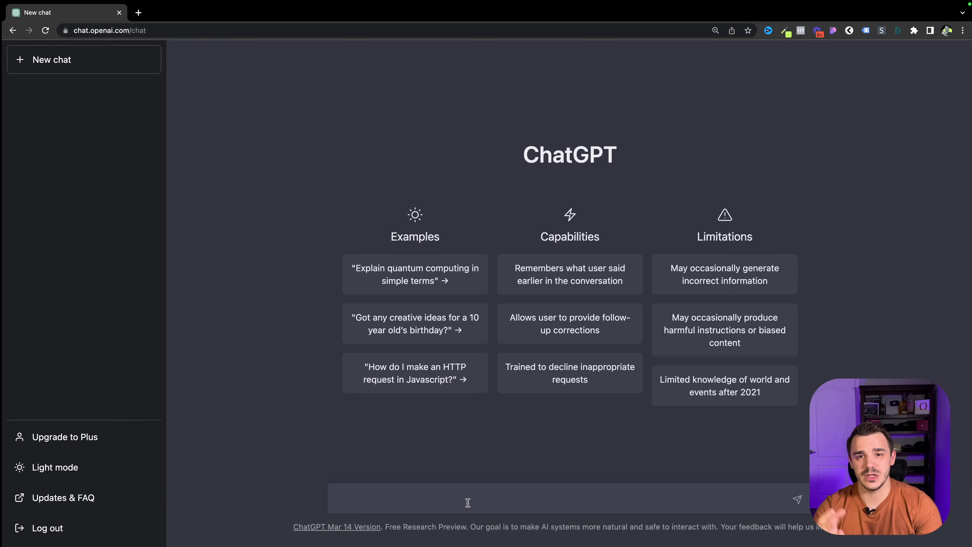
Paste and send the prompt about hiring a proactive virtual assistant for a digital marketing agency.
type("I'm looking to hire a perfect virtual assistant for my digital marketing agency business. THis person needs to be proactive, know WordPress, automations and digital marketing.")
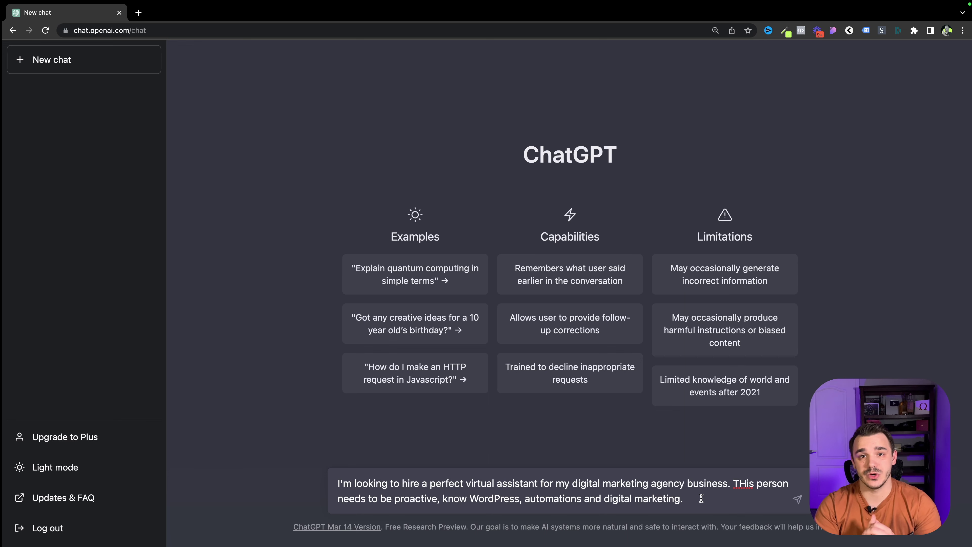
key("Return")
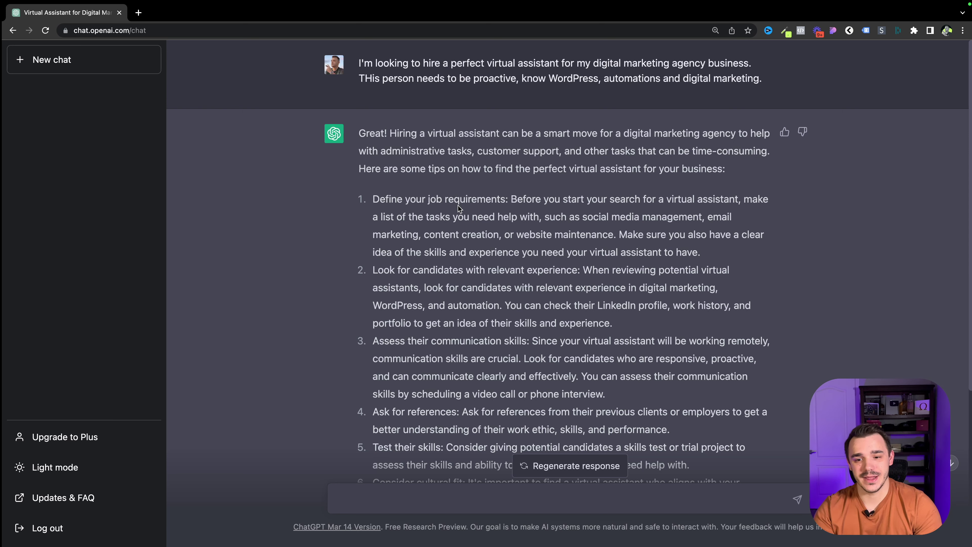
scroll(478, 210, "down", 2)
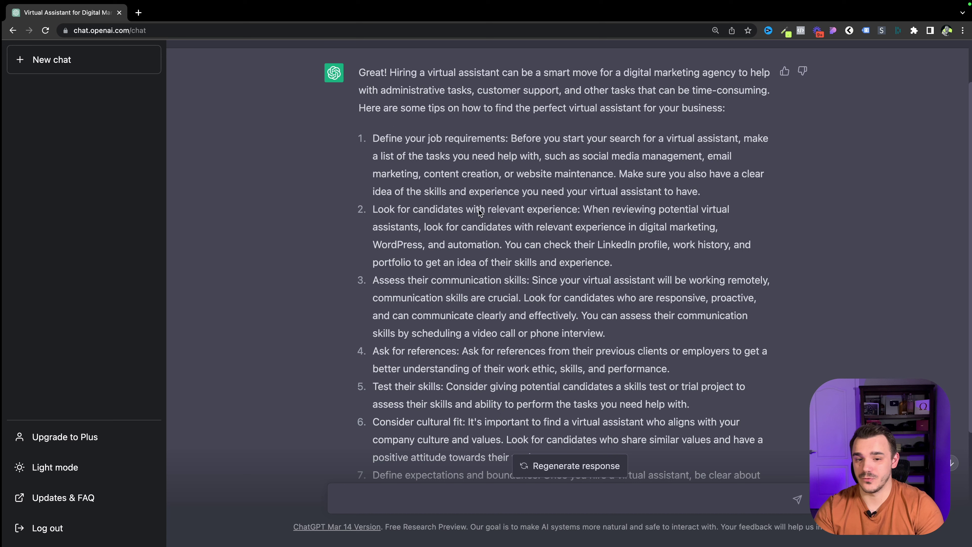
left_click_drag(385, 140, 640, 145)
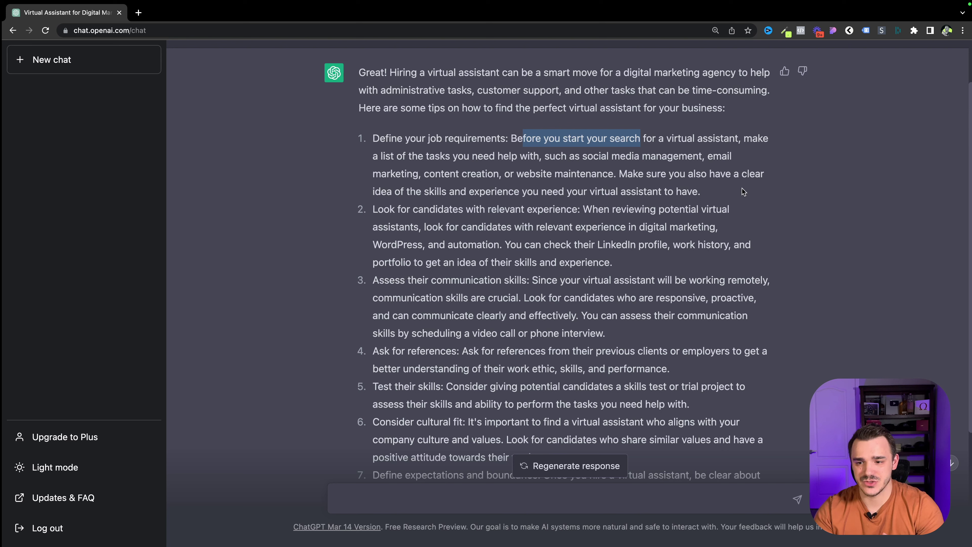
left_click_drag(741, 188, 370, 143)
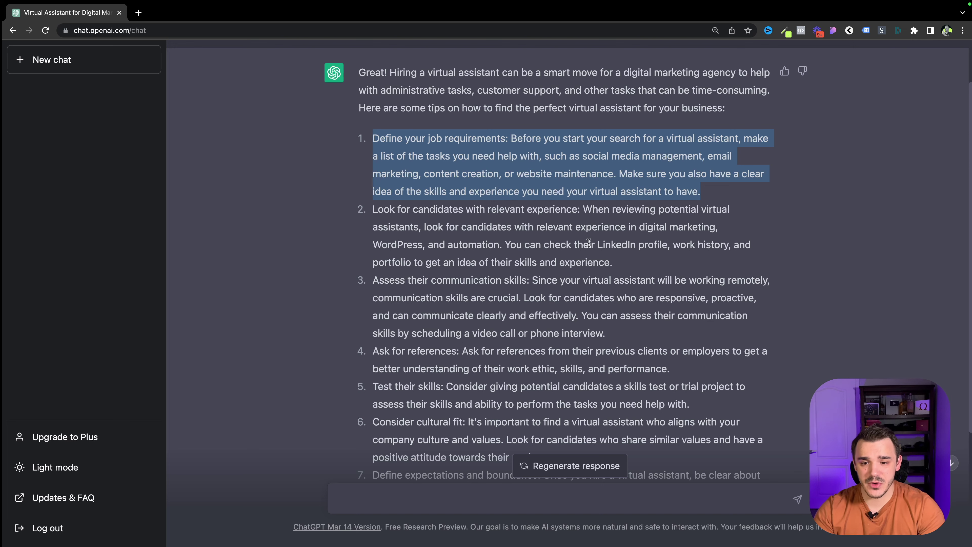
left_click_drag(426, 243, 447, 245)
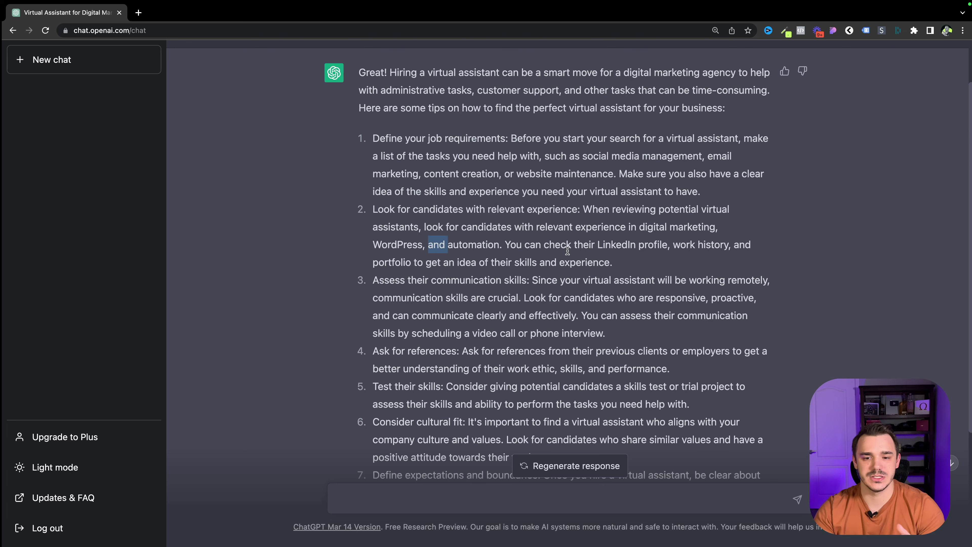
scroll(591, 236, "down", 2)
left_click_drag(399, 222, 527, 225)
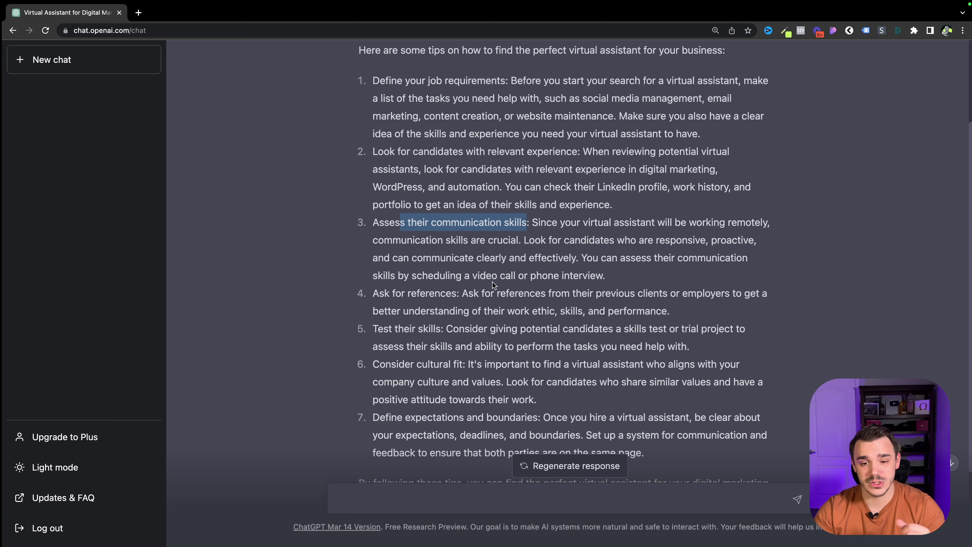
scroll(432, 312, "down", 1)
left_click_drag(396, 272, 451, 273)
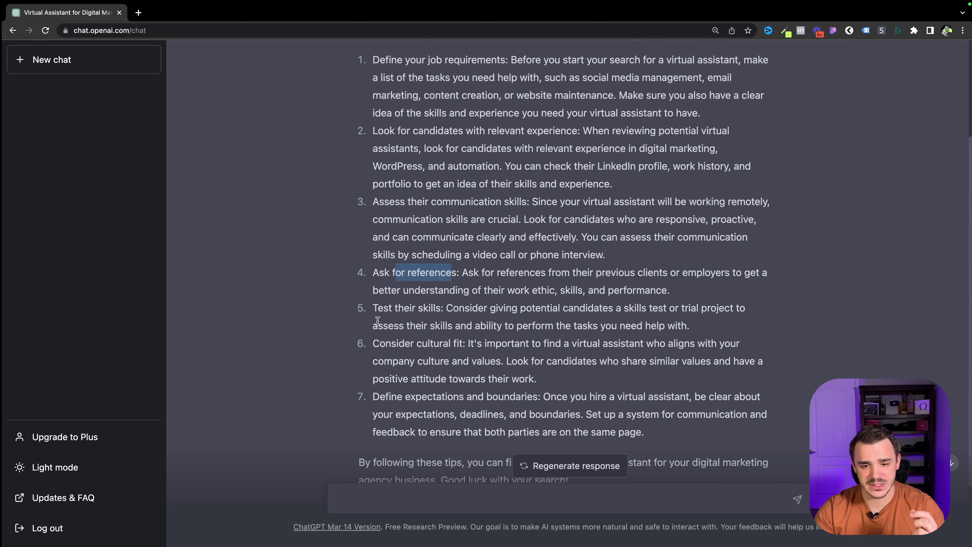
left_click_drag(395, 308, 430, 308)
scroll(443, 330, "down", 1)
left_click_drag(372, 330, 457, 330)
left_click(455, 329)
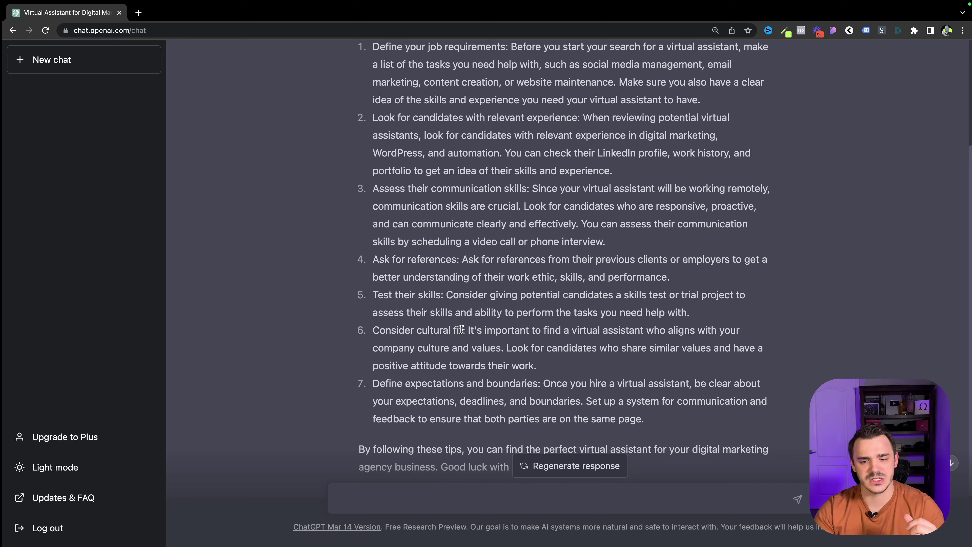
left_click_drag(462, 332, 377, 330)
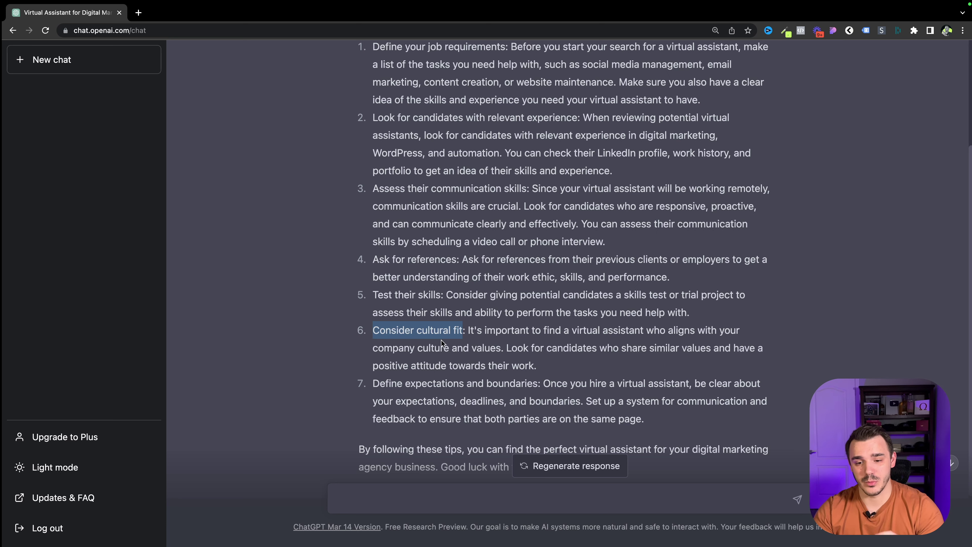
left_click(416, 331)
triple_click(416, 332)
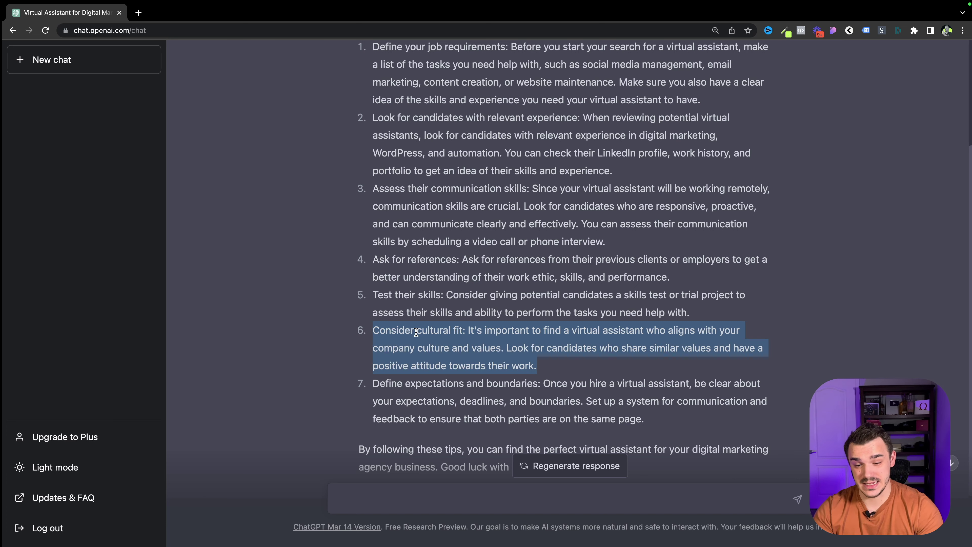
scroll(455, 354, "down", 2)
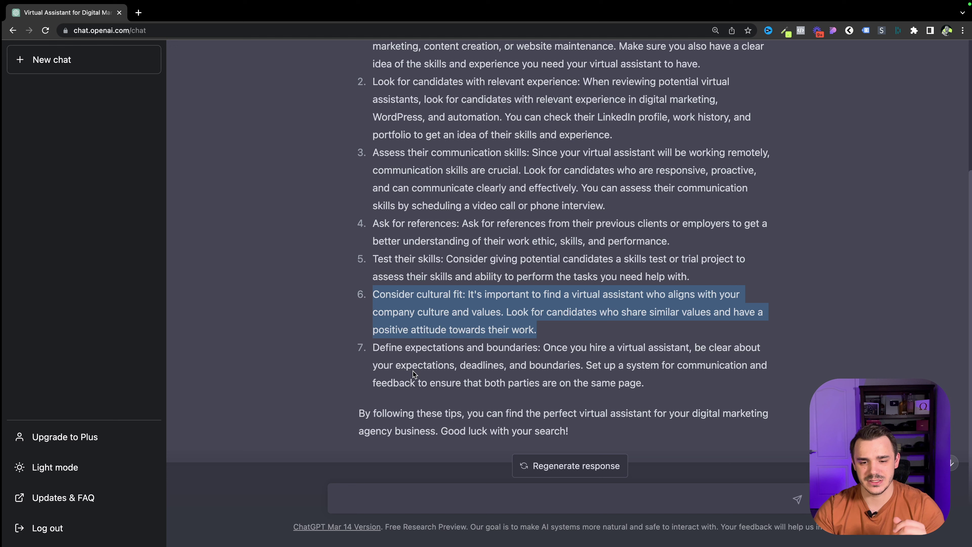
left_click(467, 357)
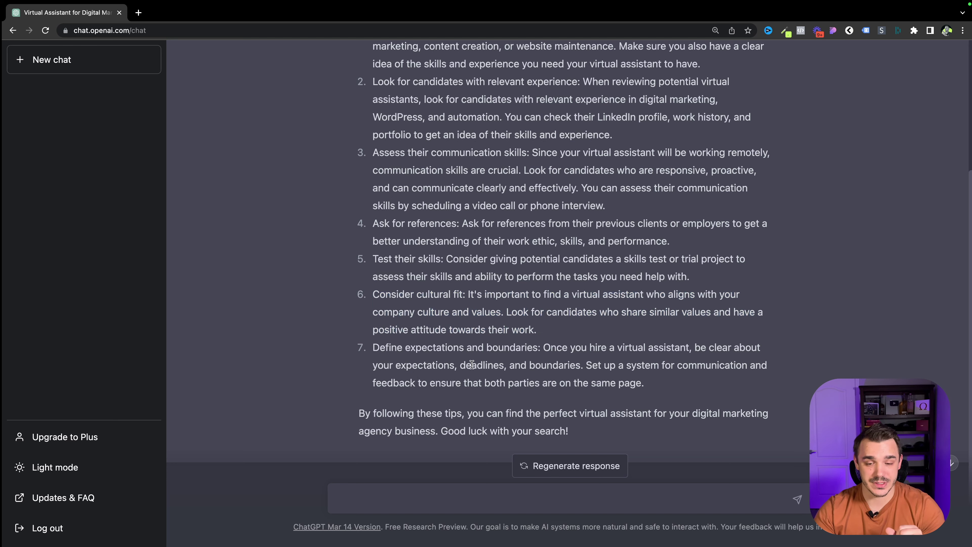
scroll(401, 356, "up", 10)
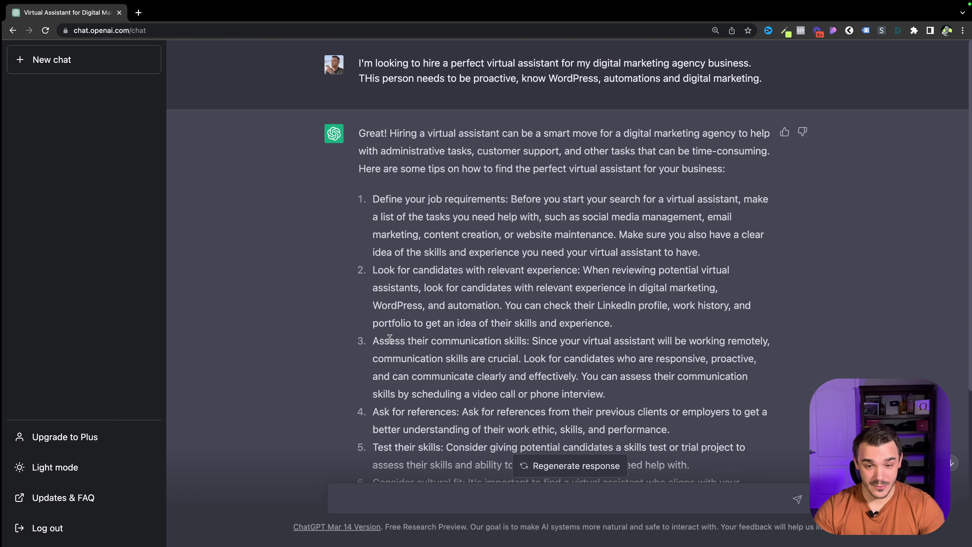
scroll(392, 344, "down", 4)
scroll(386, 342, "up", 4)
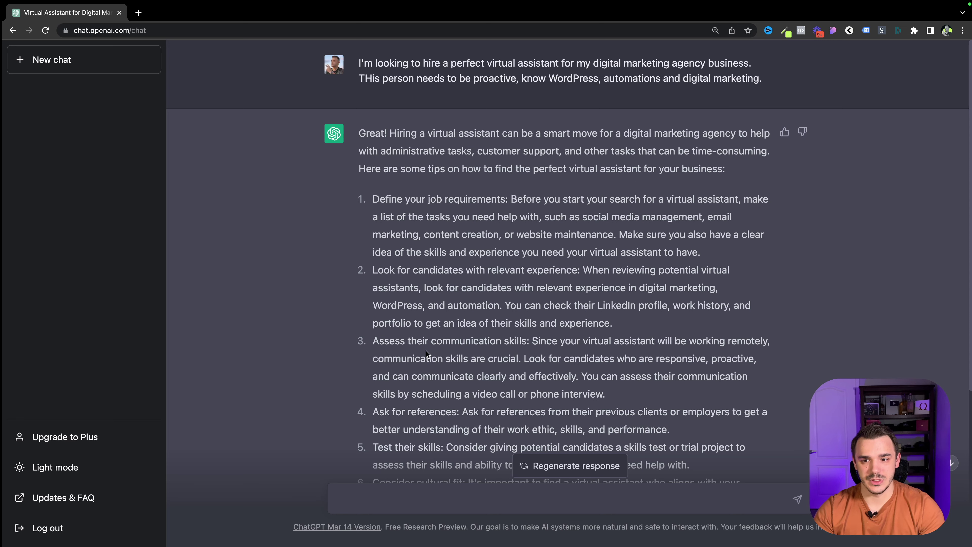
Ask ChatGPT 'Can you create a perfect job description for that position?'.
left_click(425, 497)
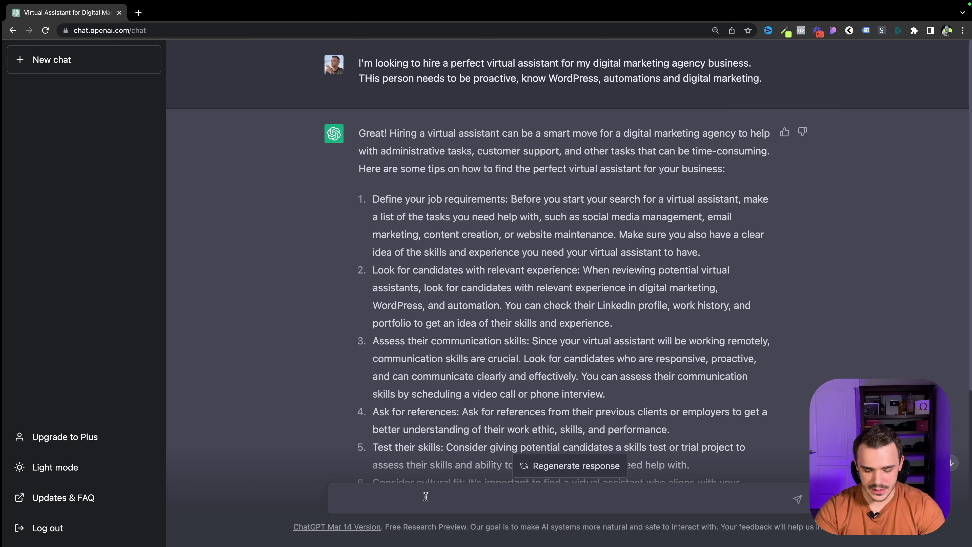
type("Can you cre")
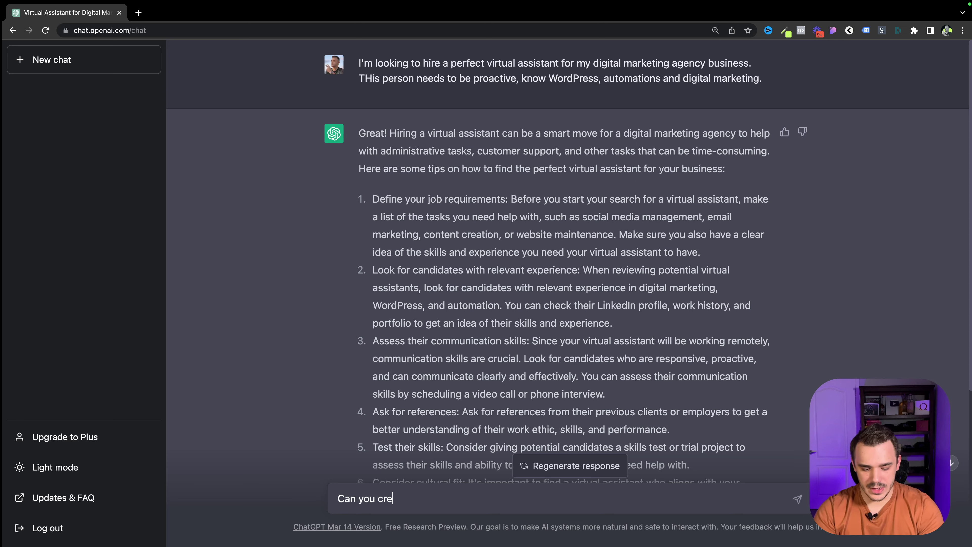
type("ate a perfect")
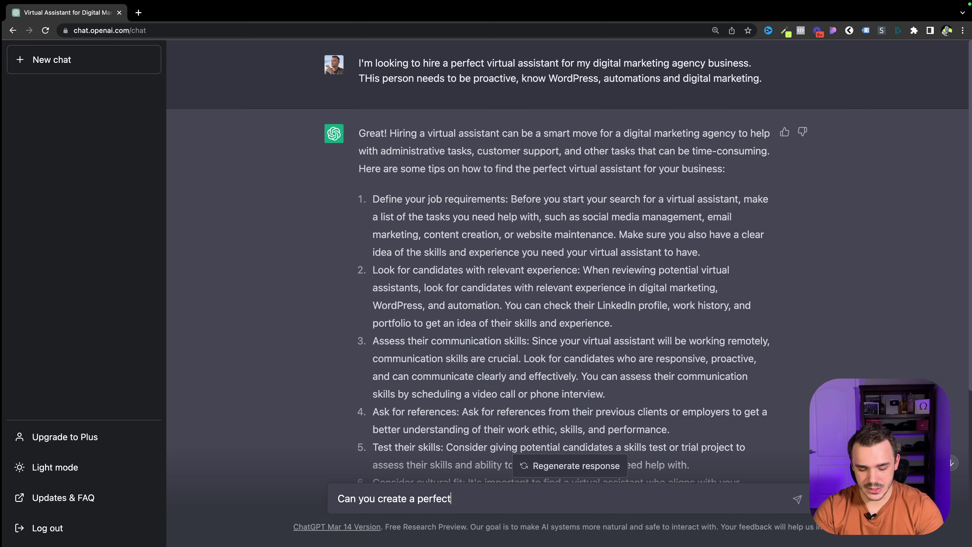
type(" job des")
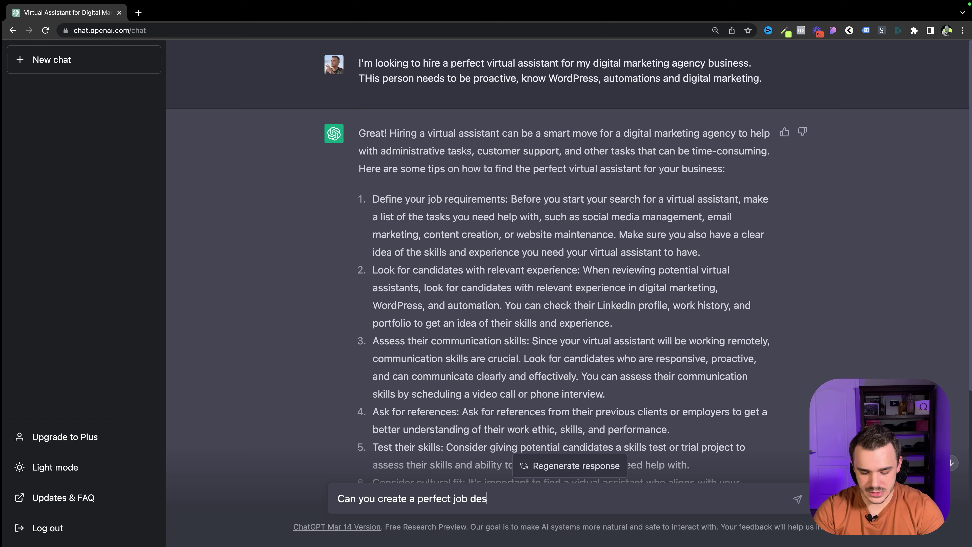
type("c")
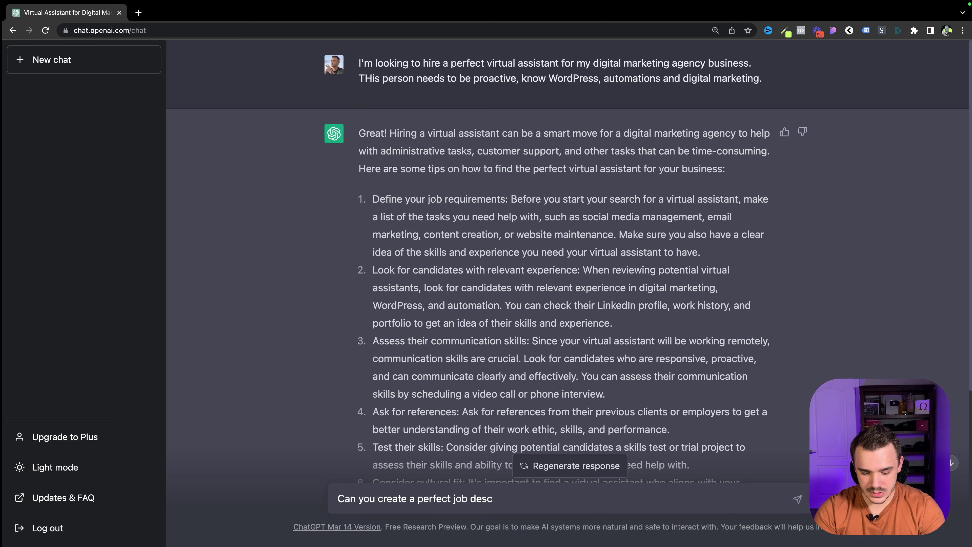
type("ription for t")
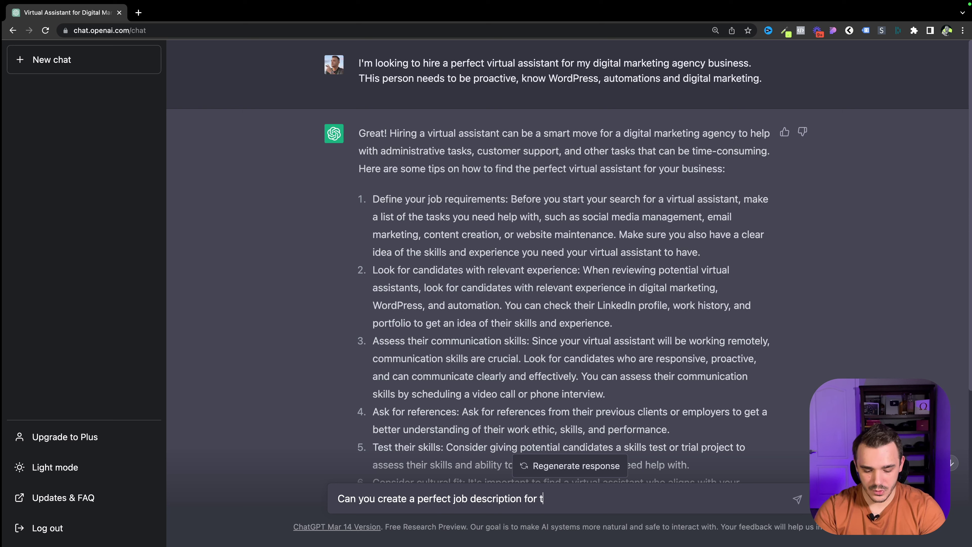
type("hat positio")
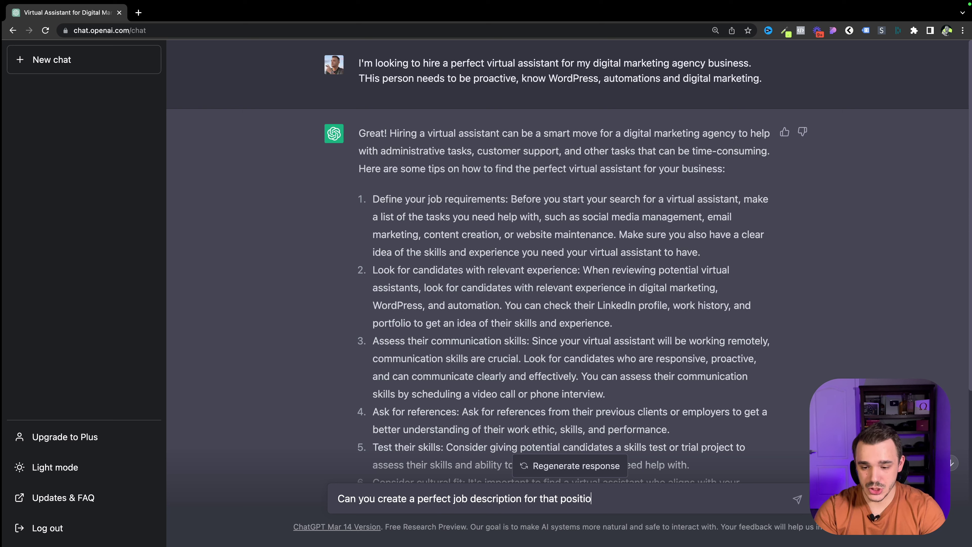
type("n?")
key("Return")
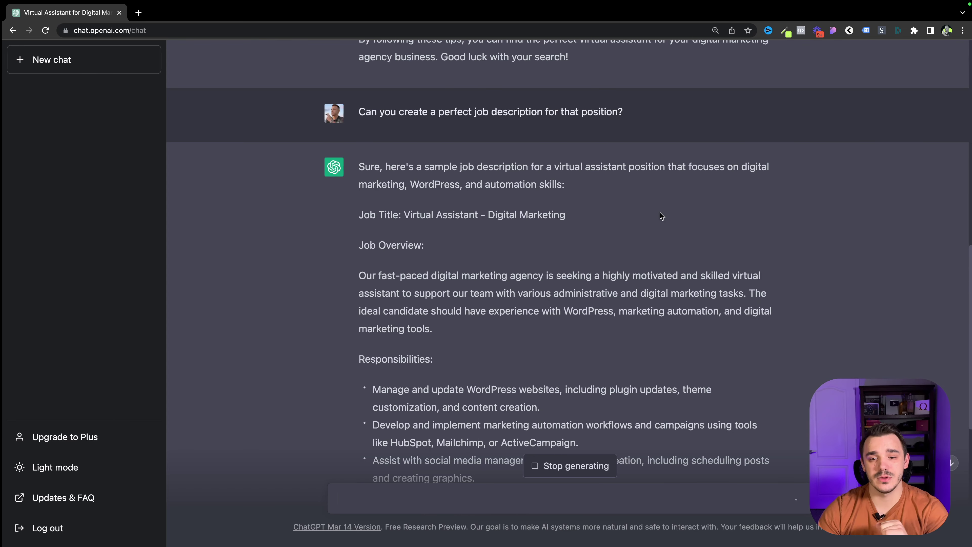
left_click_drag(369, 196, 478, 196)
left_click(415, 201)
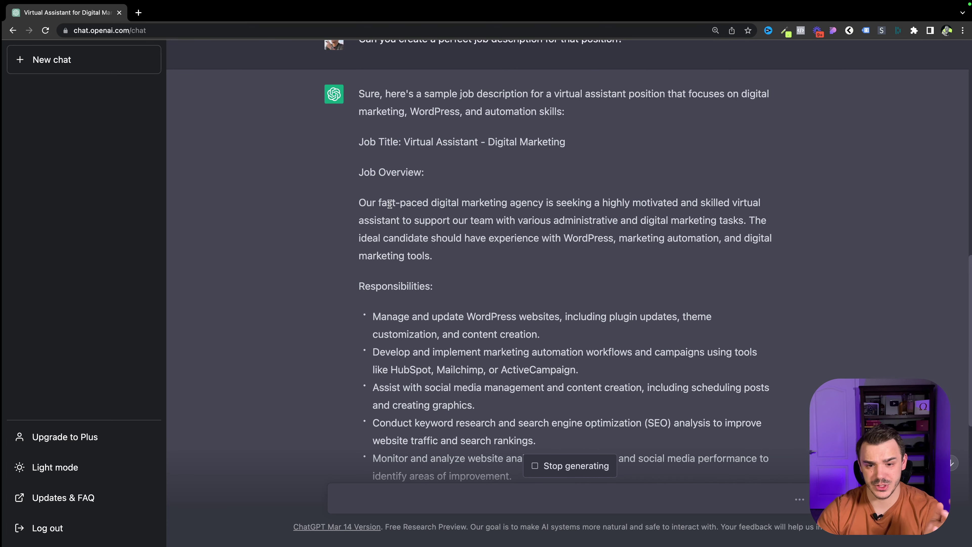
left_click_drag(381, 203, 474, 200)
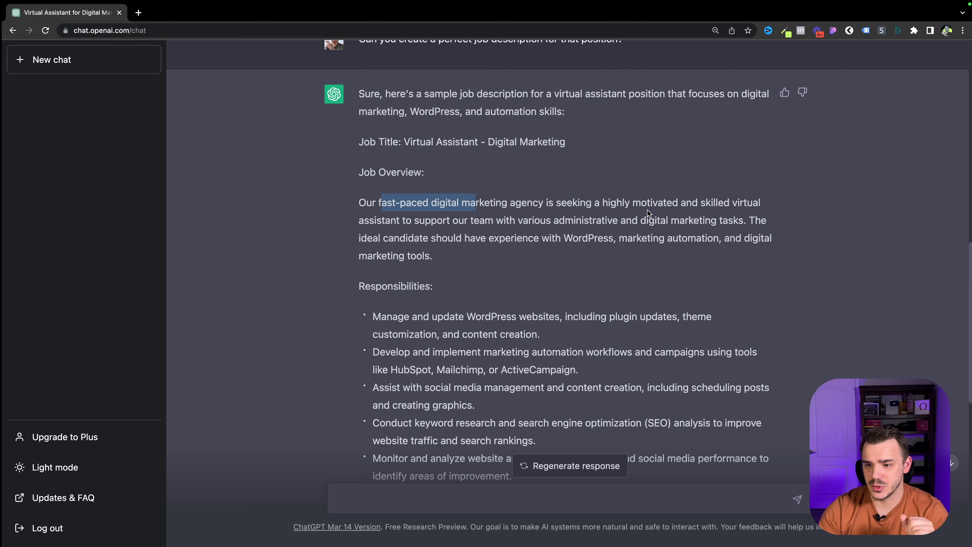
scroll(471, 229, "down", 5)
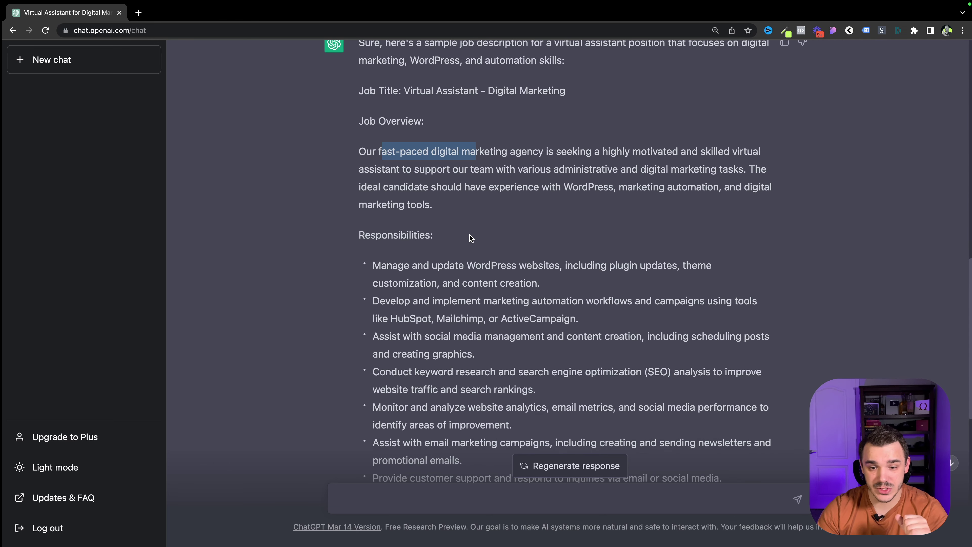
left_click(464, 216)
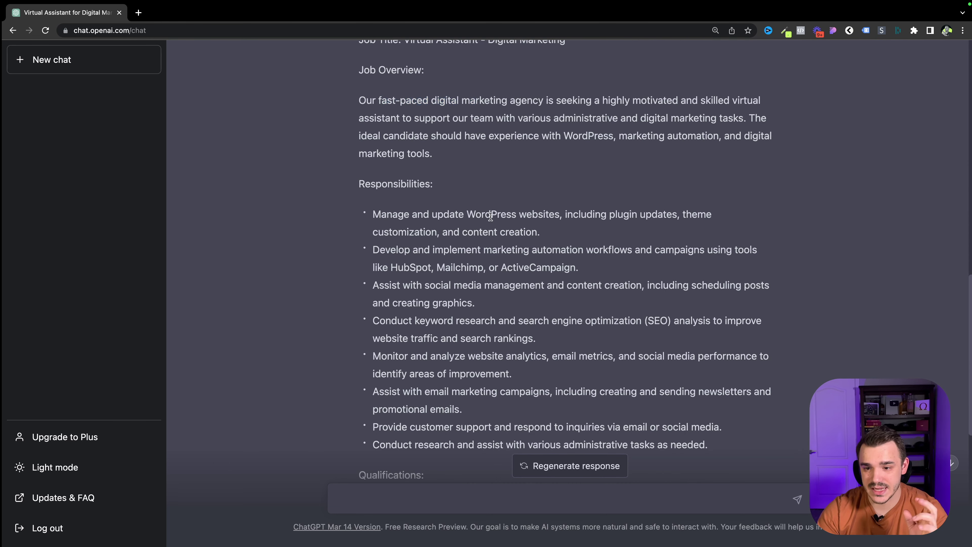
left_click_drag(585, 224, 640, 218)
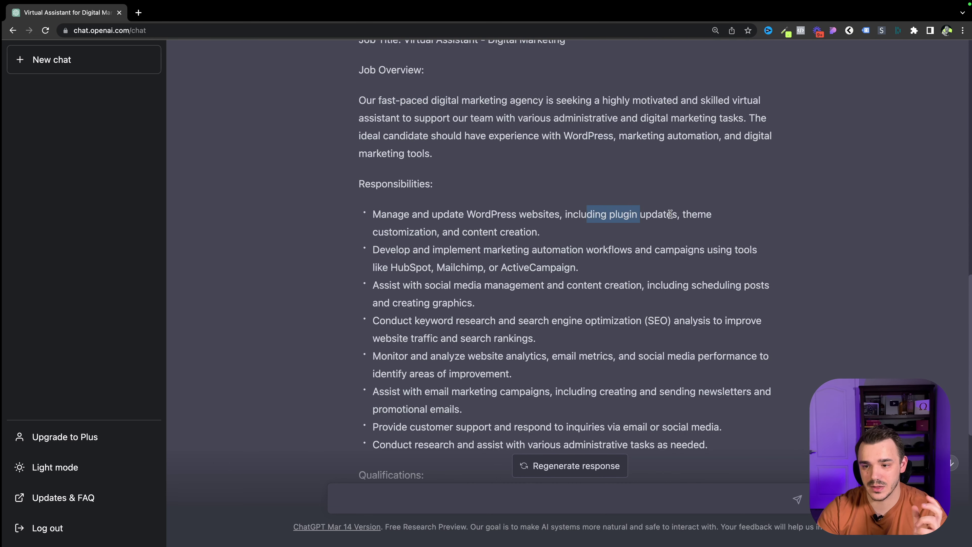
left_click(497, 232)
left_click_drag(544, 235, 366, 220)
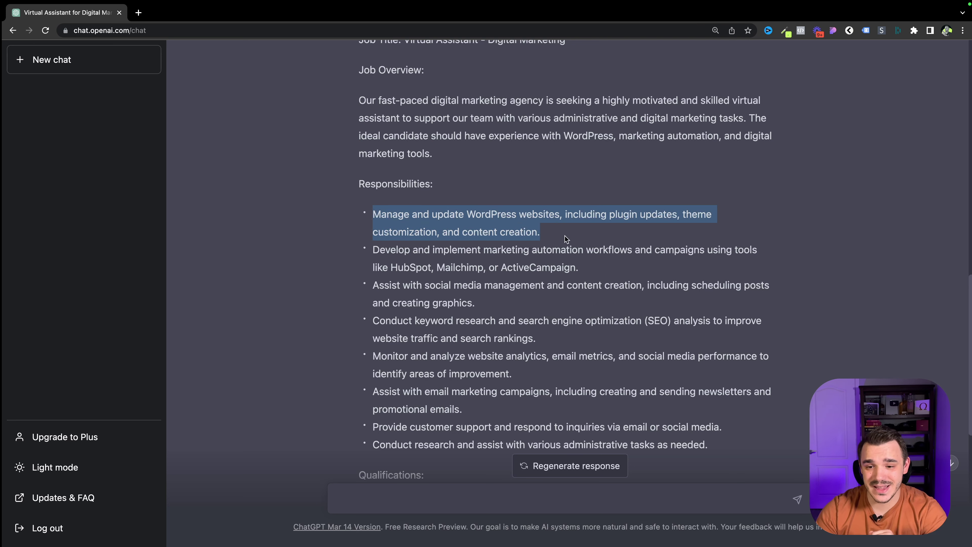
scroll(477, 239, "up", 10)
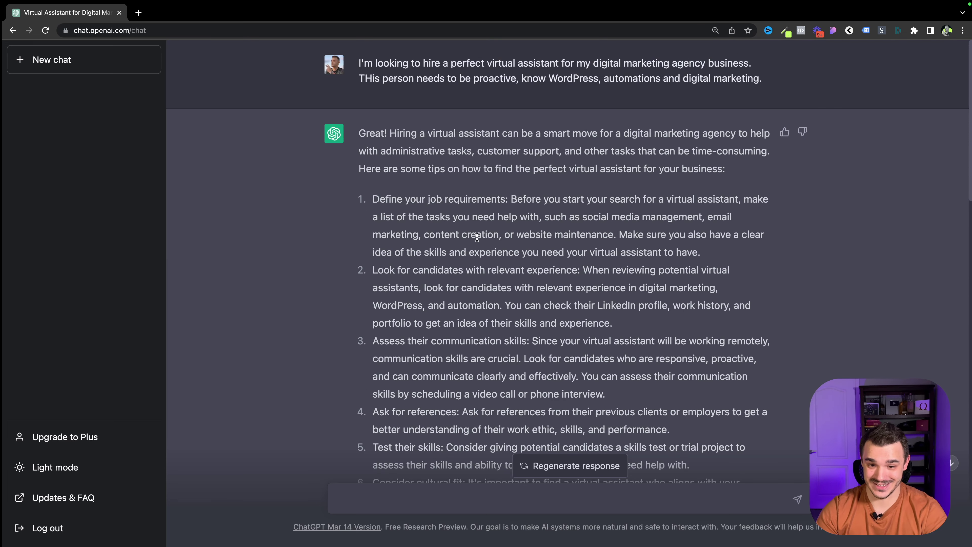
left_click_drag(527, 79, 564, 83)
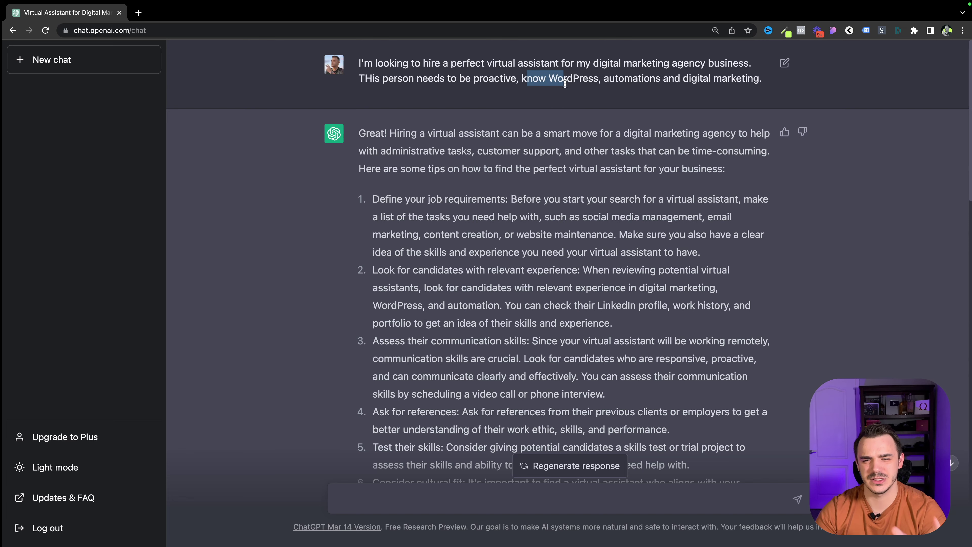
scroll(595, 86, "down", 10)
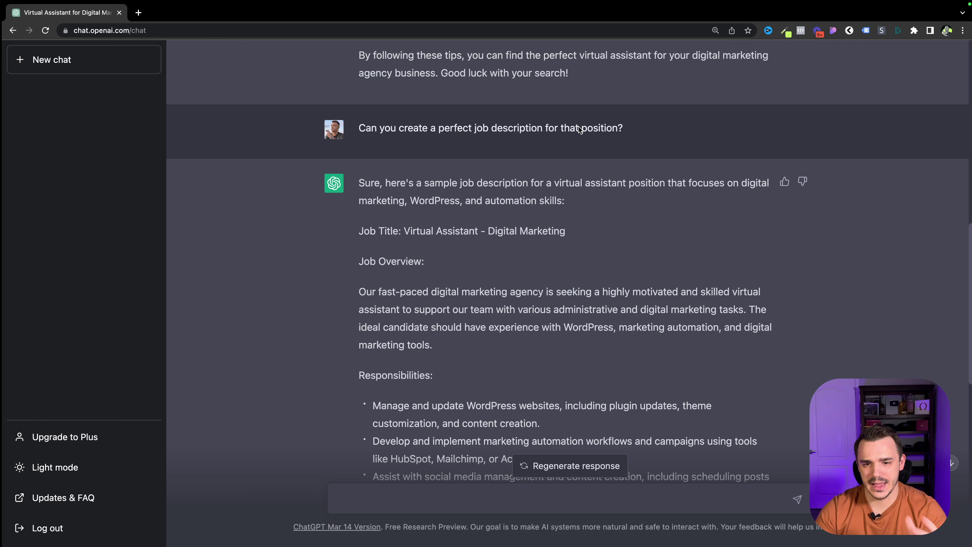
scroll(592, 173, "down", 5)
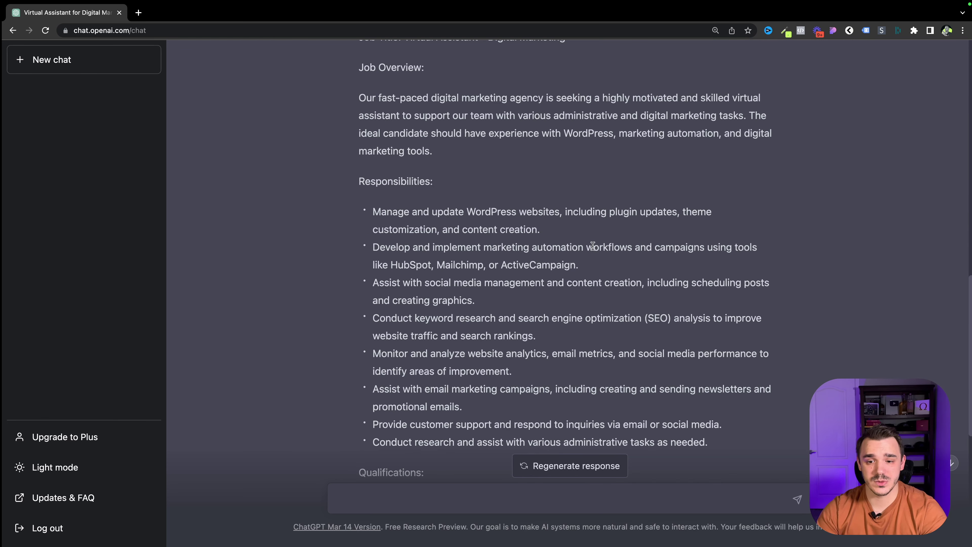
left_click_drag(488, 229, 523, 229)
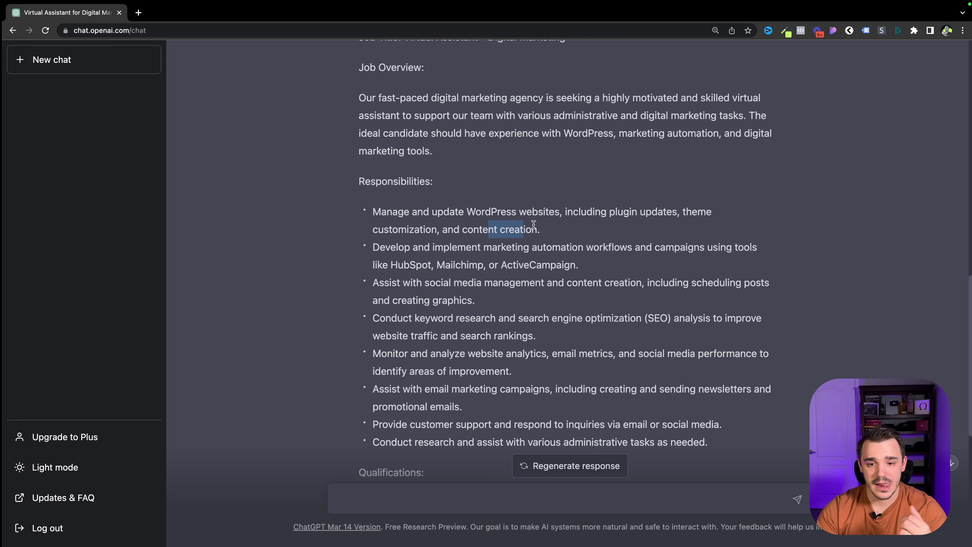
scroll(497, 249, "down", 1)
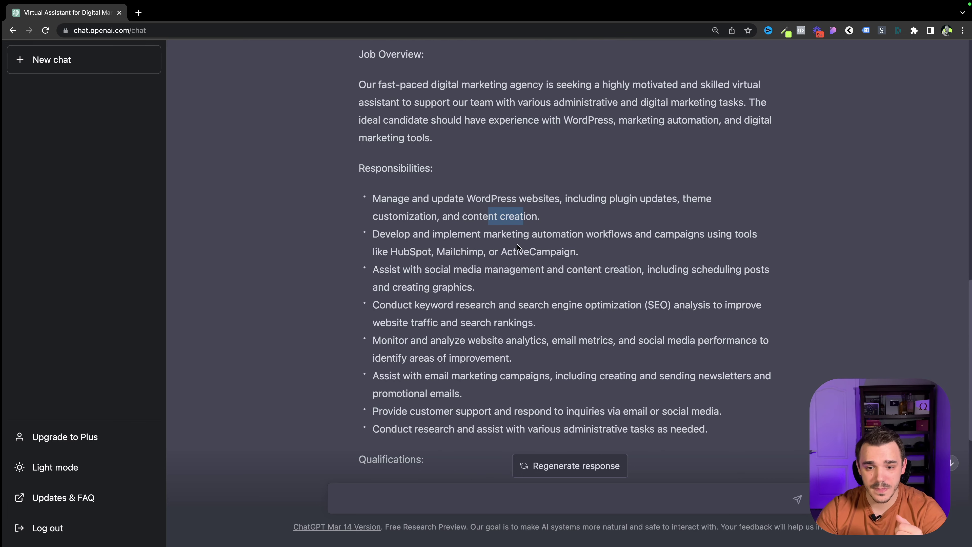
left_click_drag(578, 253, 389, 251)
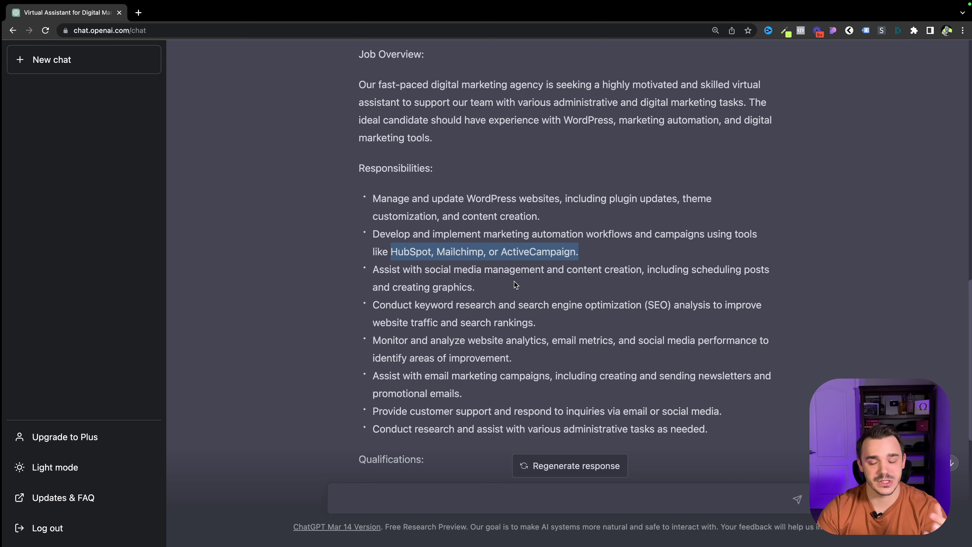
scroll(508, 278, "down", 2)
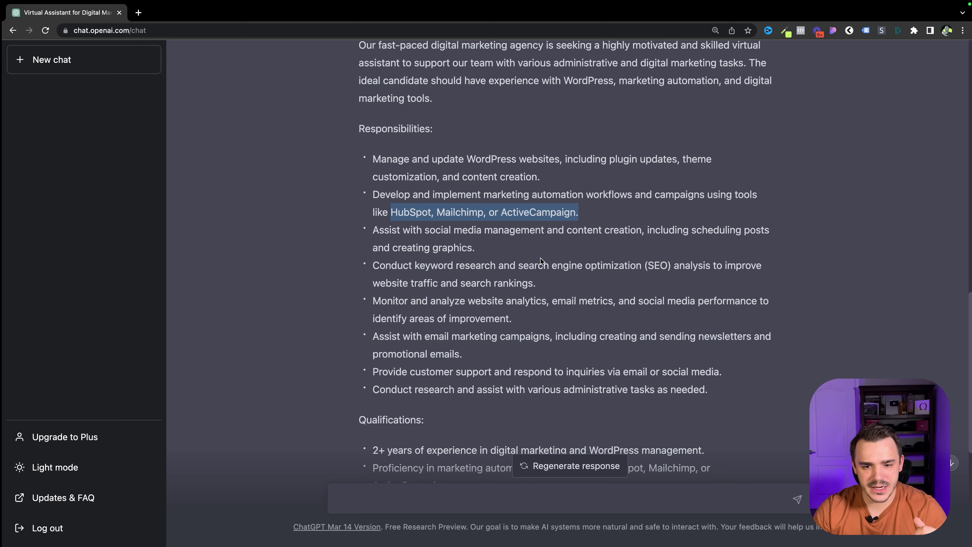
left_click_drag(476, 283, 486, 282)
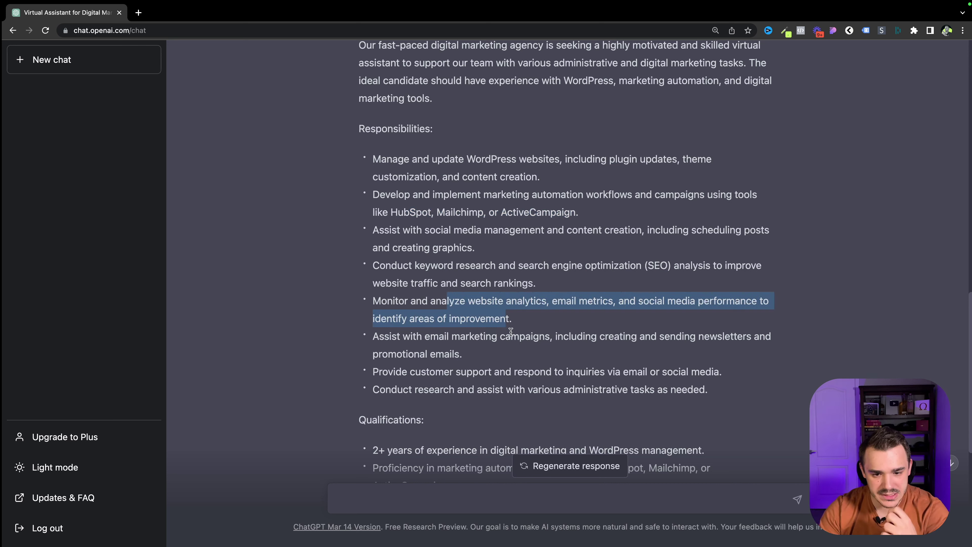
scroll(475, 353, "down", 3)
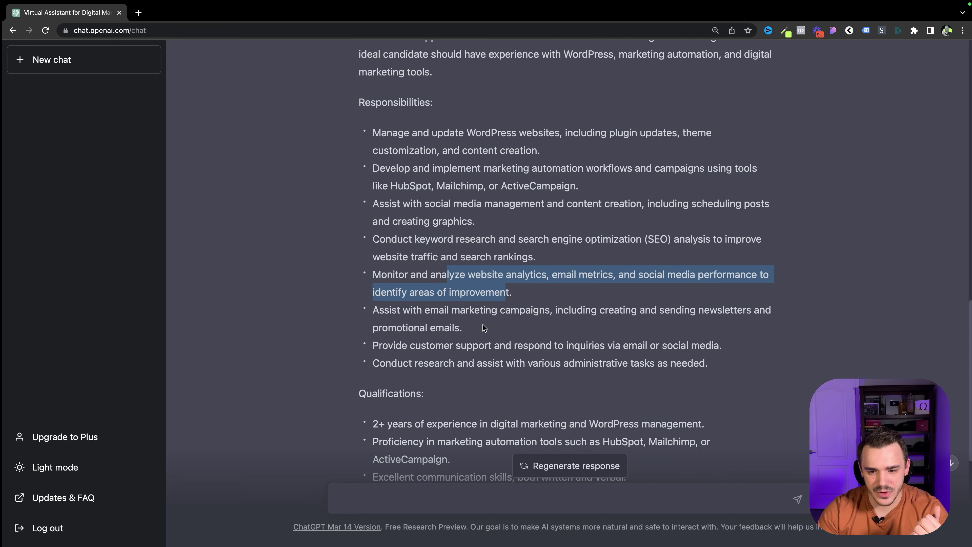
scroll(490, 324, "down", 10)
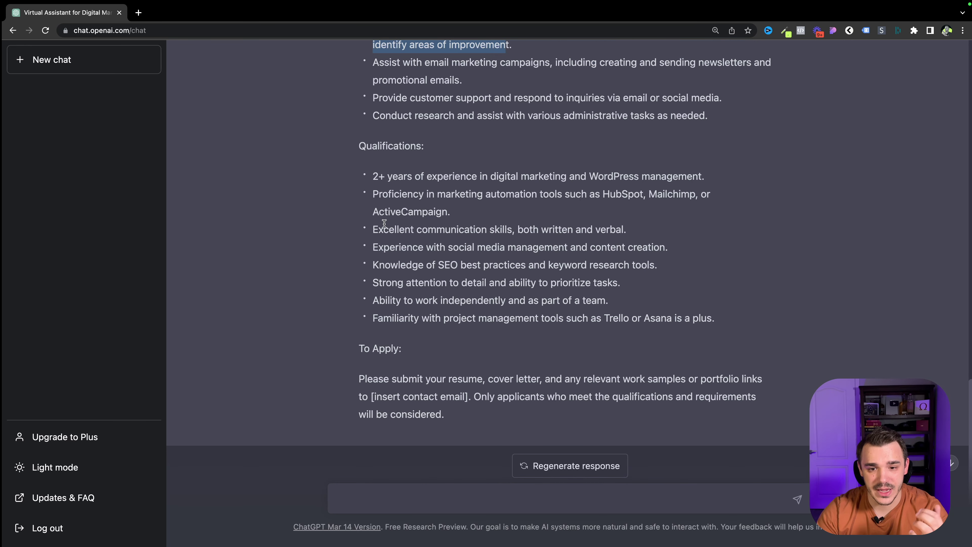
left_click(373, 178)
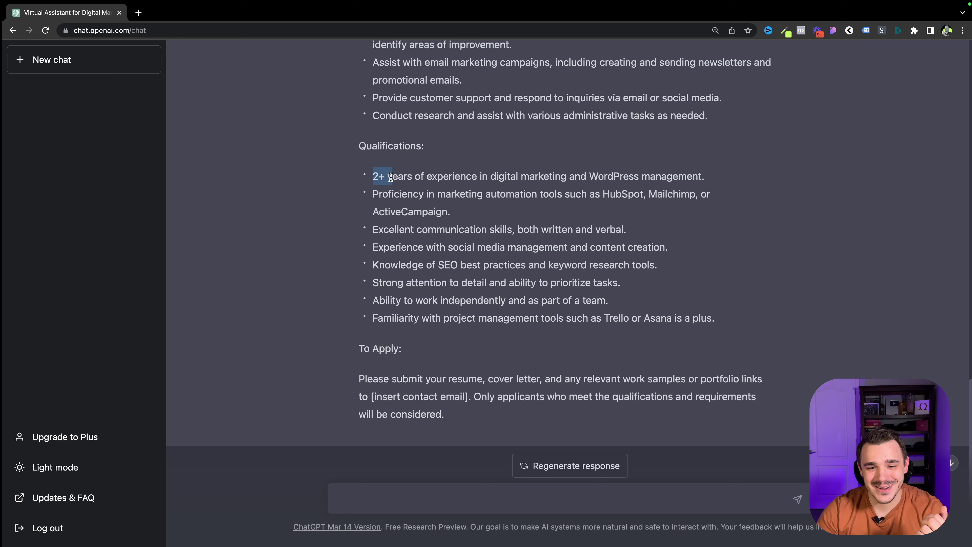
left_click_drag(390, 177, 715, 179)
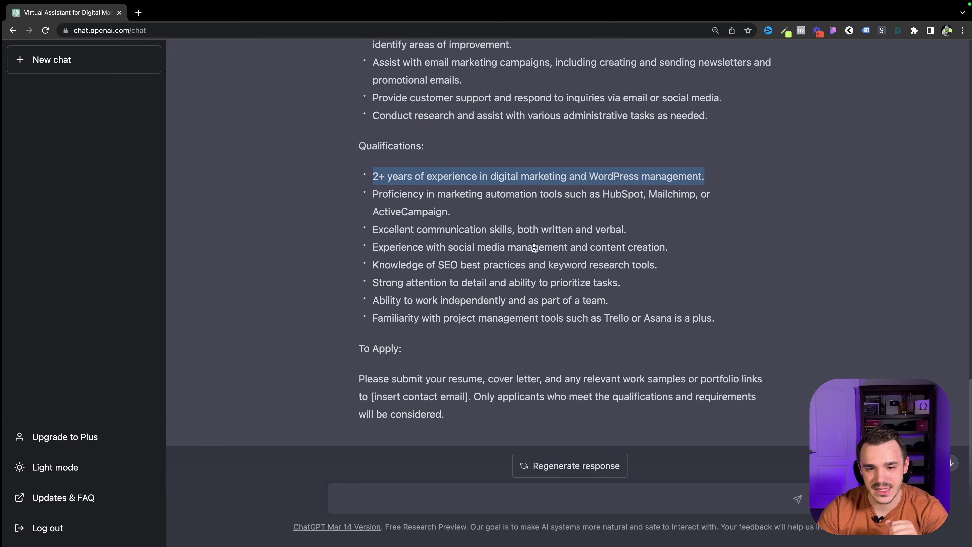
scroll(483, 247, "down", 1)
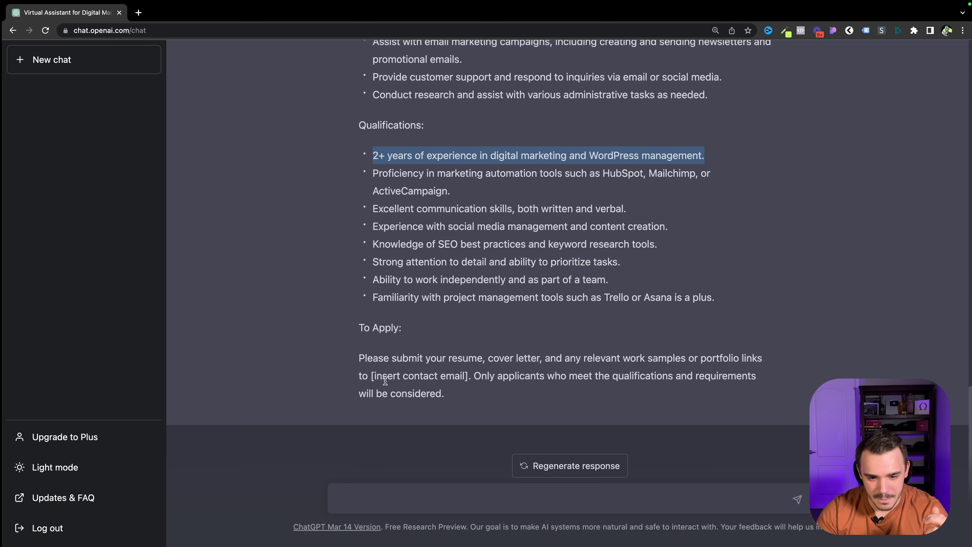
left_click_drag(371, 377, 503, 386)
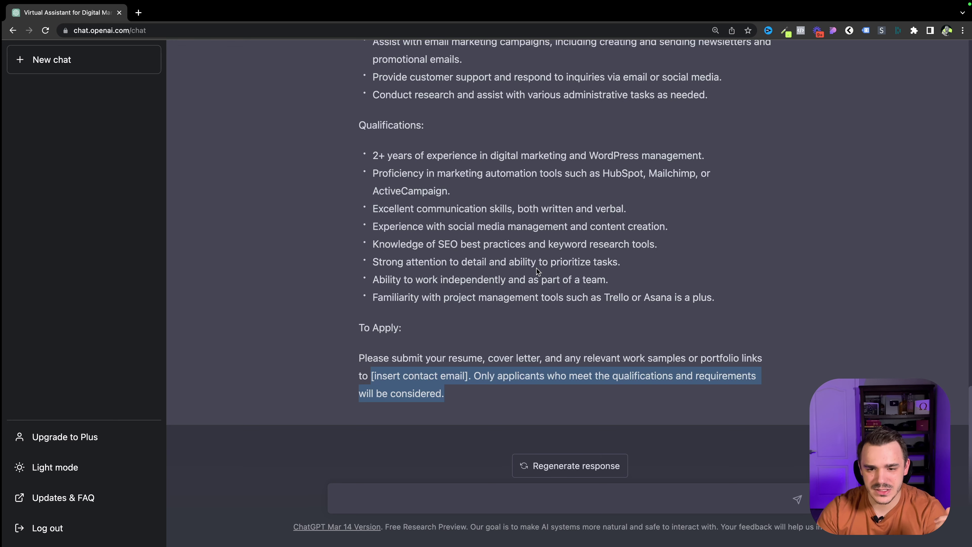
scroll(474, 246, "up", 10)
scroll(464, 251, "up", 7)
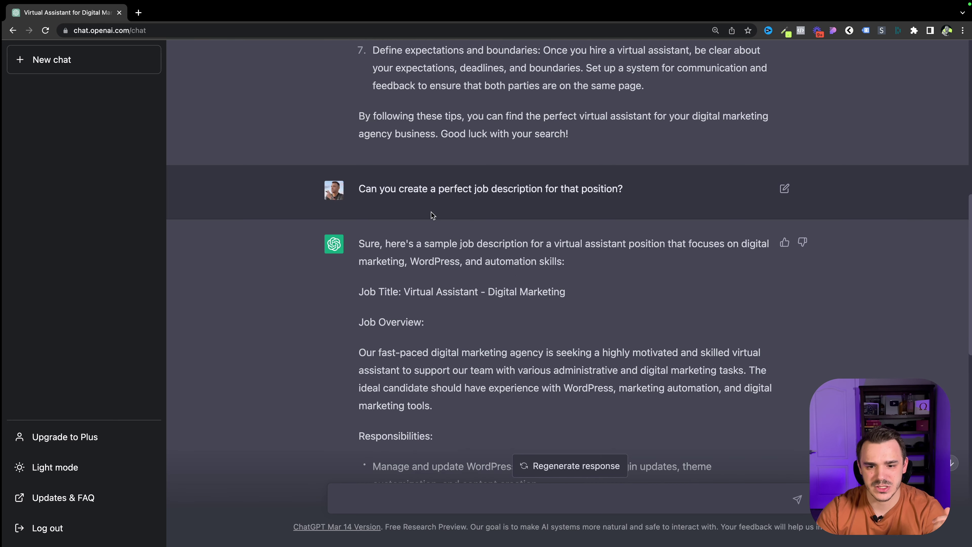
scroll(434, 221, "down", 18)
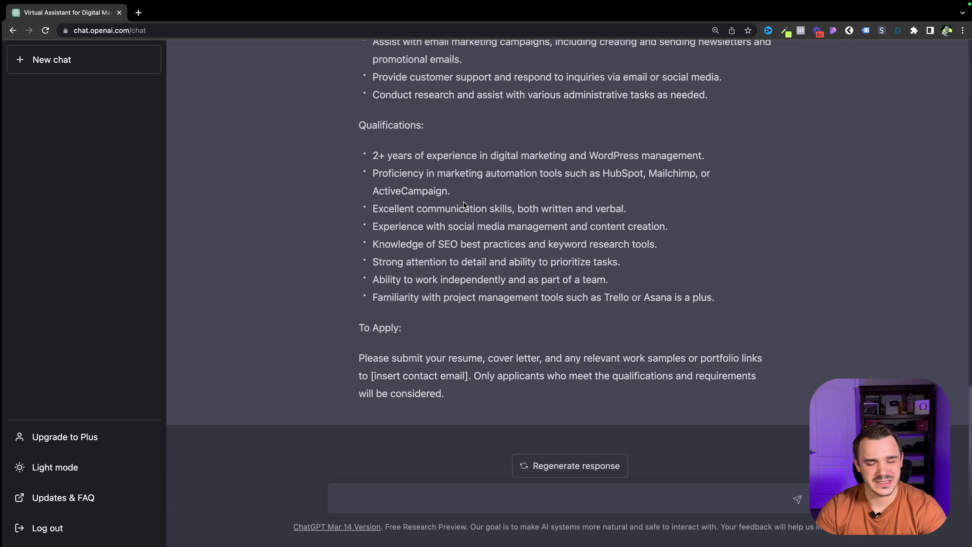
scroll(482, 268, "up", 10)
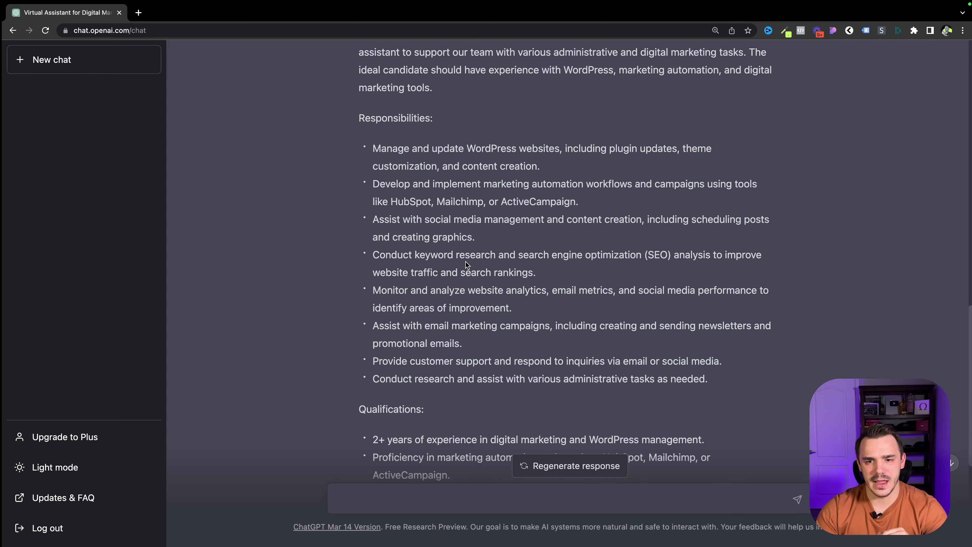
scroll(466, 261, "down", 10)
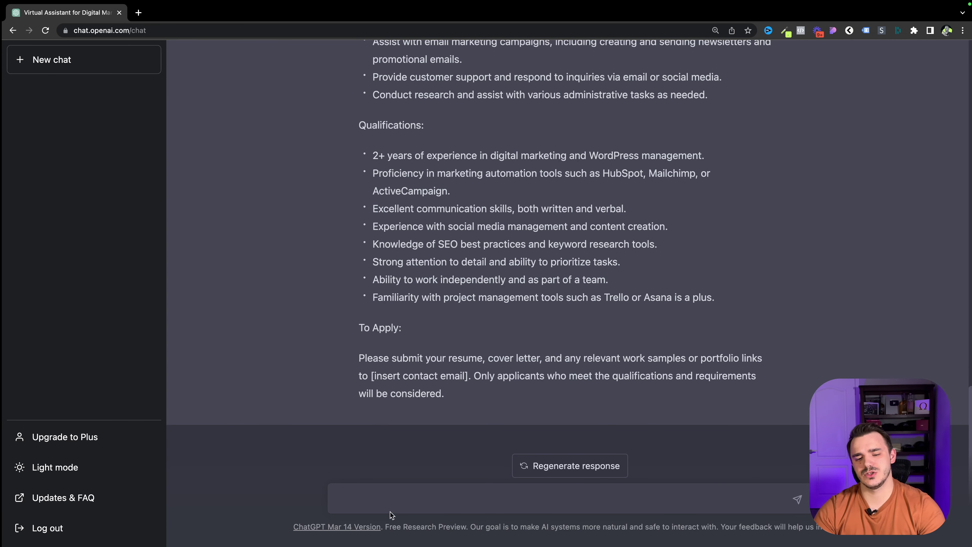
Ask ChatGPT to add a detailed list of applications the virtual assistant must be familiar with.
left_click(395, 494)
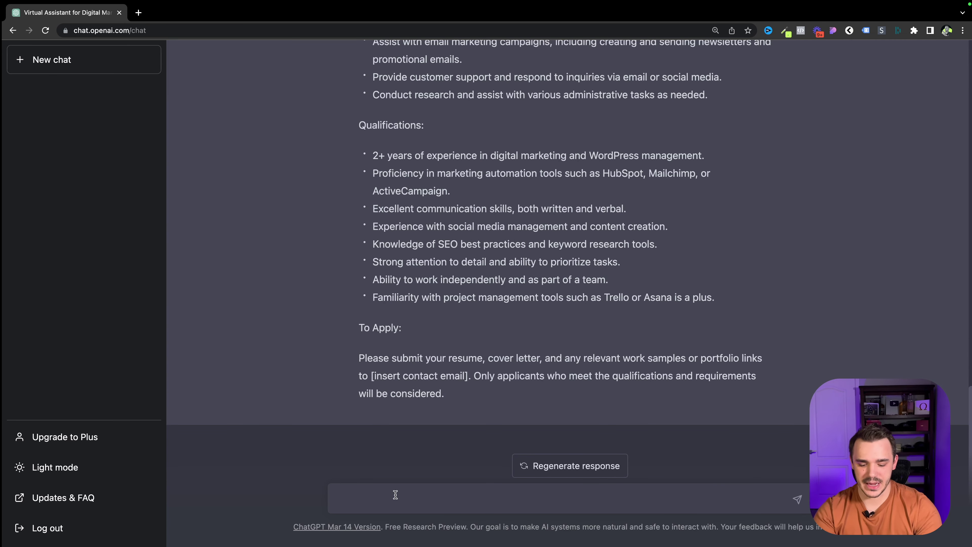
type("Can you pleas")
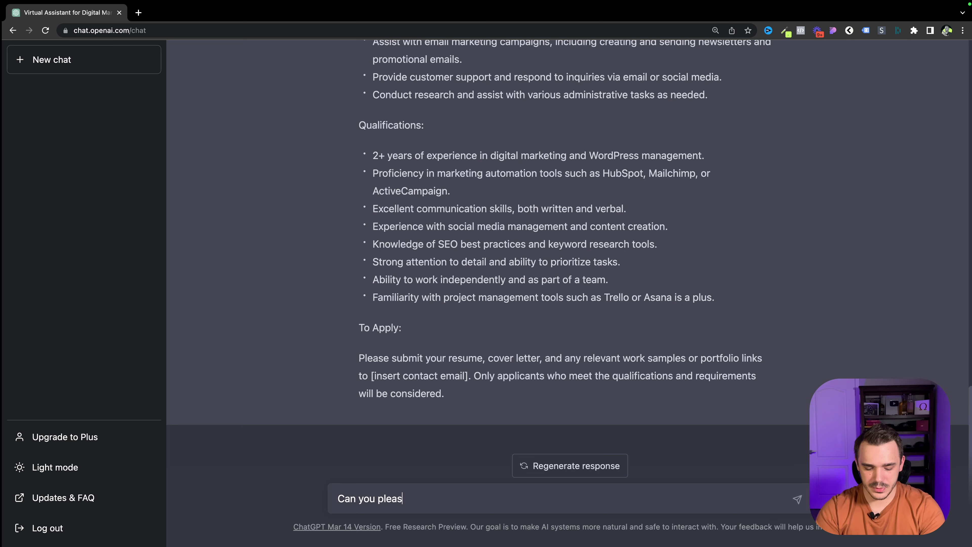
type("e add a d")
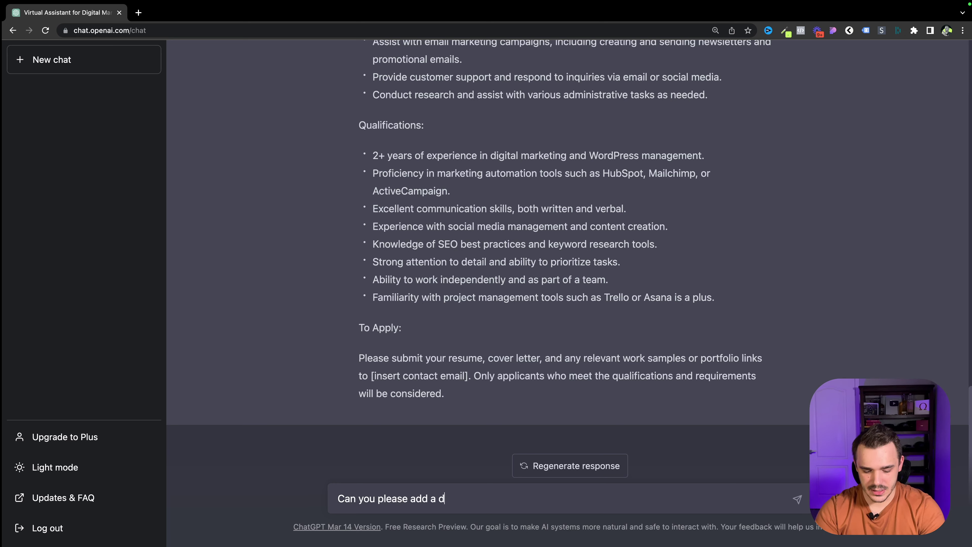
type("etailed ")
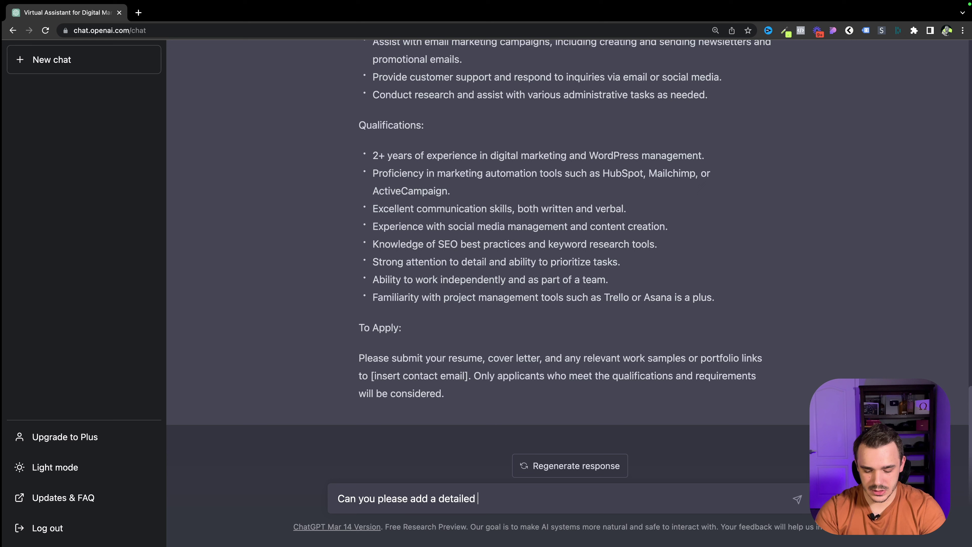
type("list of applicati")
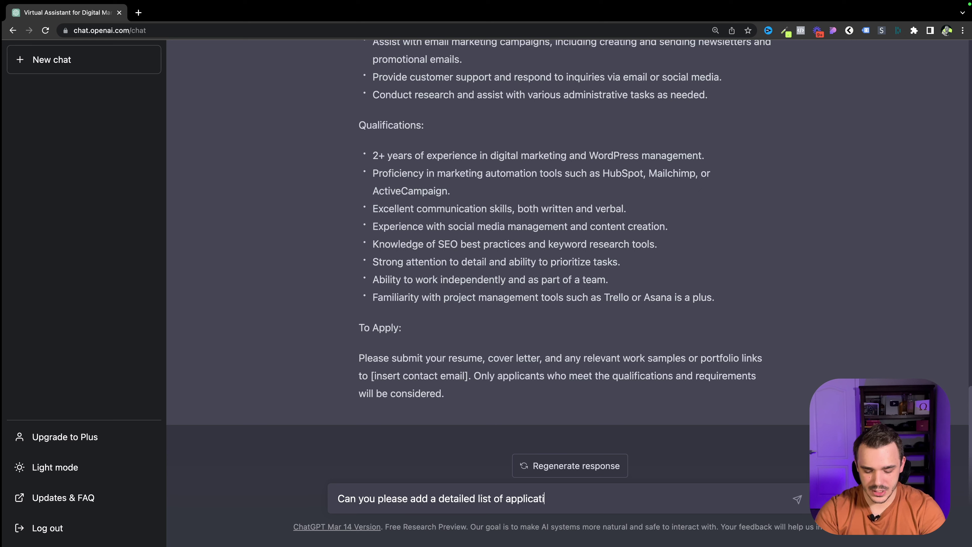
type("ons that the pers")
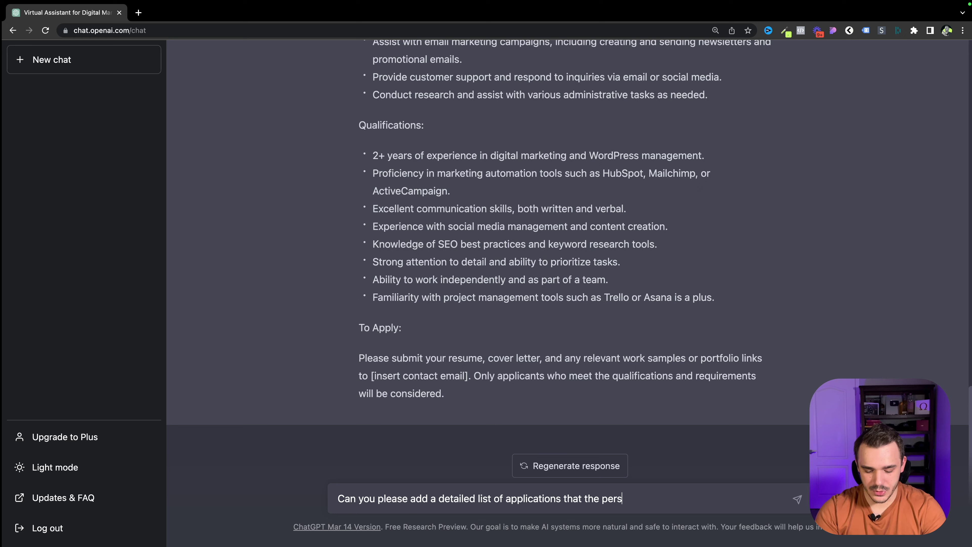
type("on needs to")
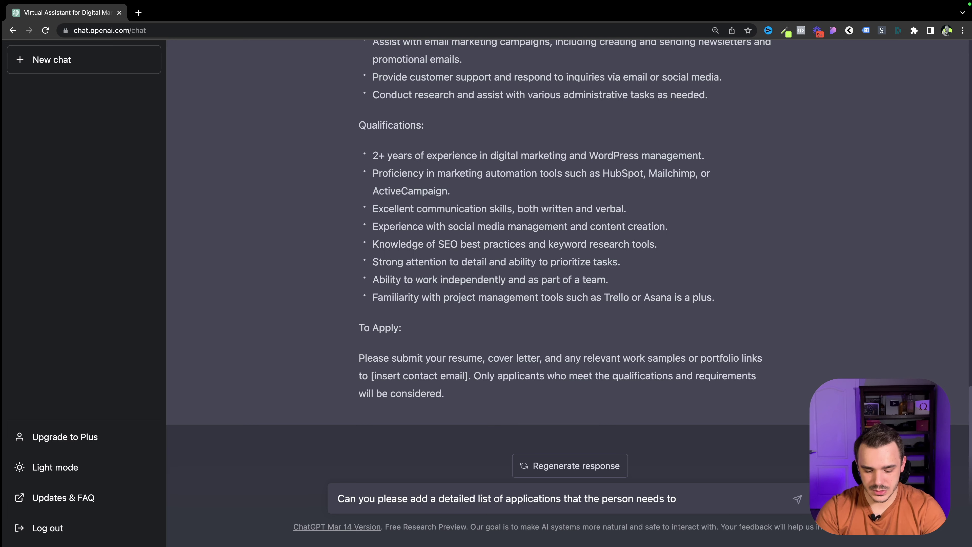
type(" be familiar ")
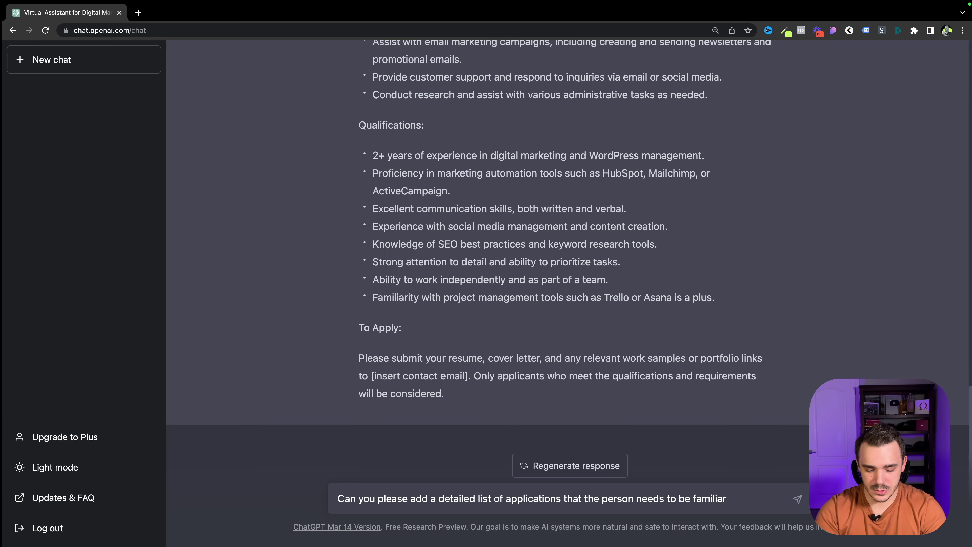
type("with?")
key("Return")
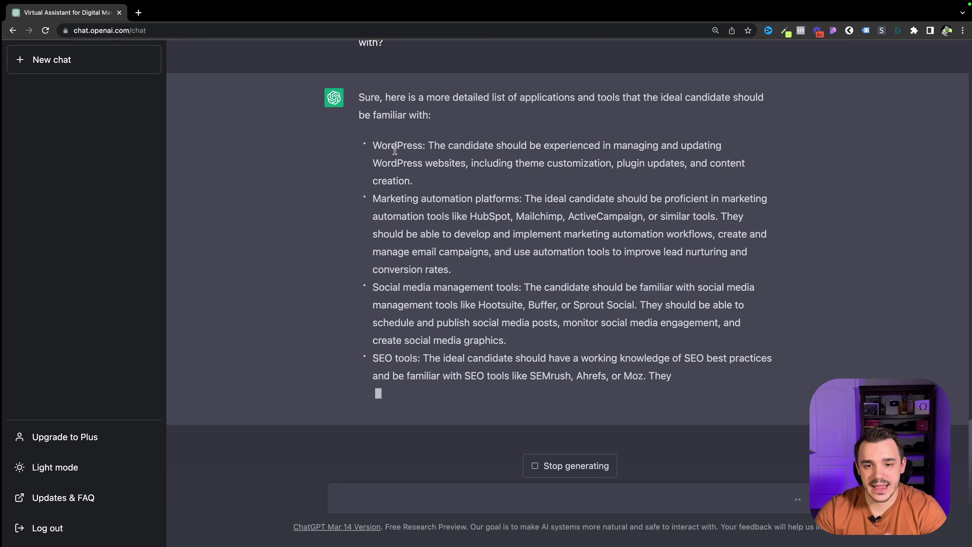
left_click_drag(395, 151, 466, 203)
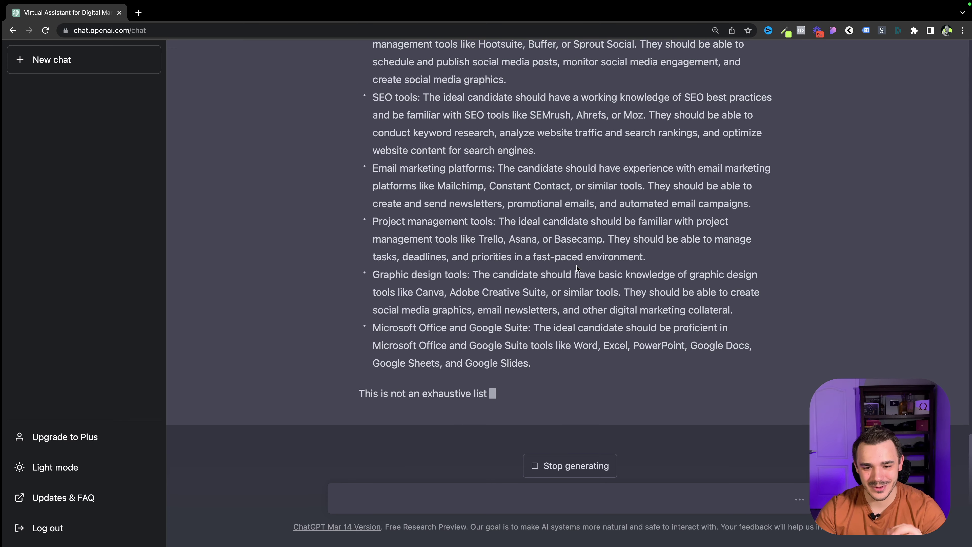
left_click_drag(373, 114, 532, 344)
scroll(488, 193, "up", 10)
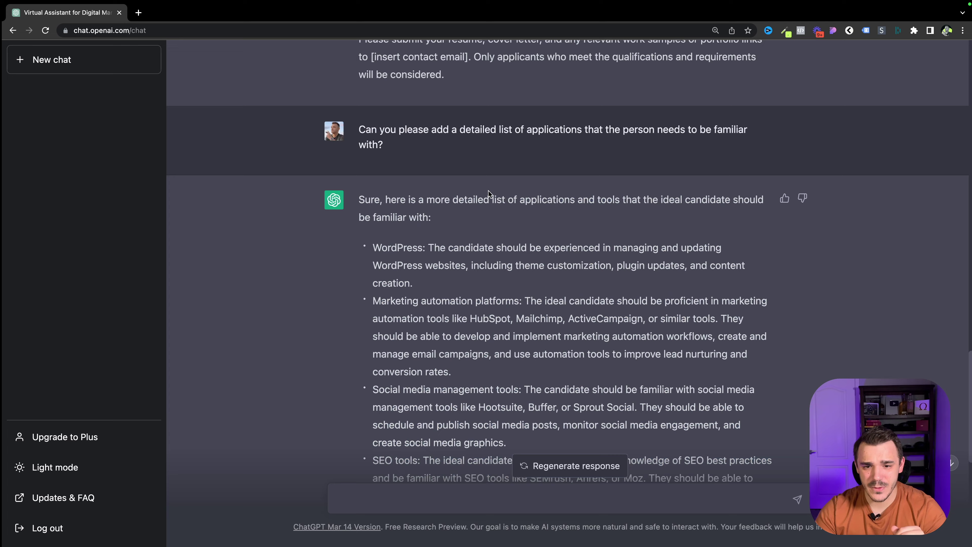
scroll(488, 194, "up", 1)
scroll(473, 200, "down", 4)
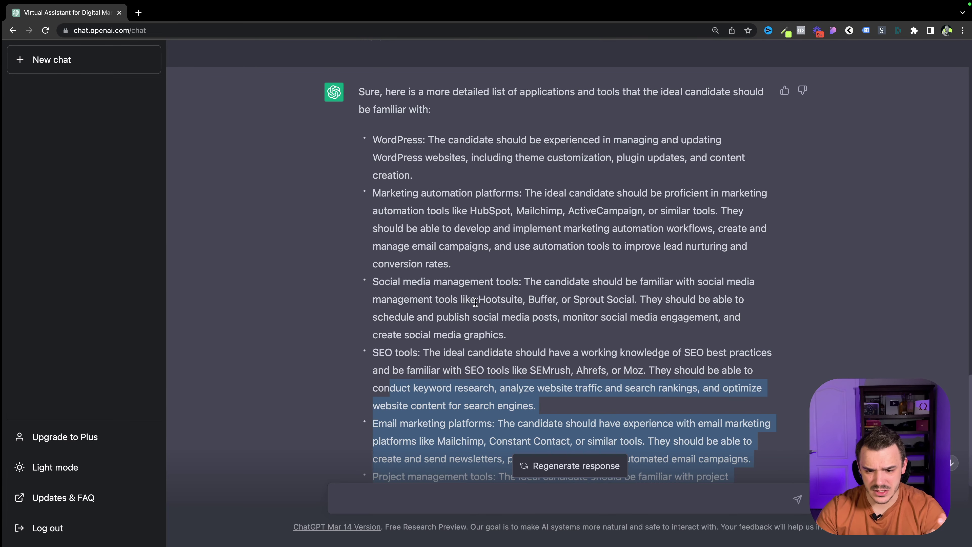
scroll(491, 311, "down", 2)
scroll(492, 312, "down", 3)
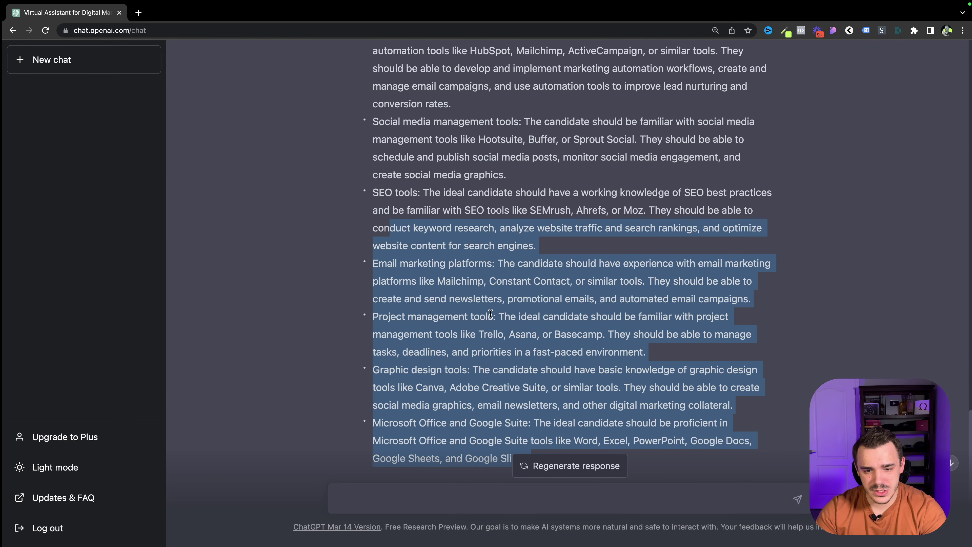
left_click(593, 334)
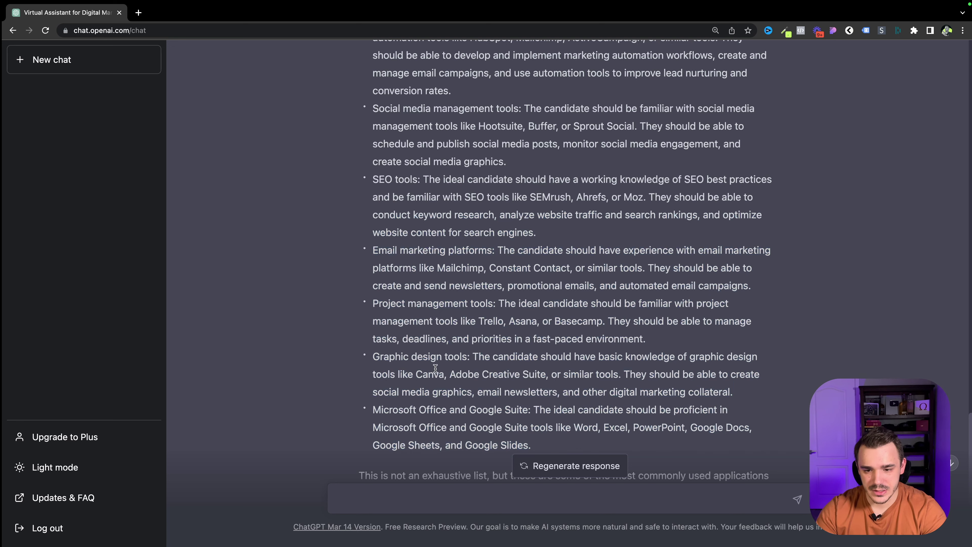
left_click_drag(470, 321, 421, 308)
left_click(524, 321)
scroll(473, 339, "down", 1)
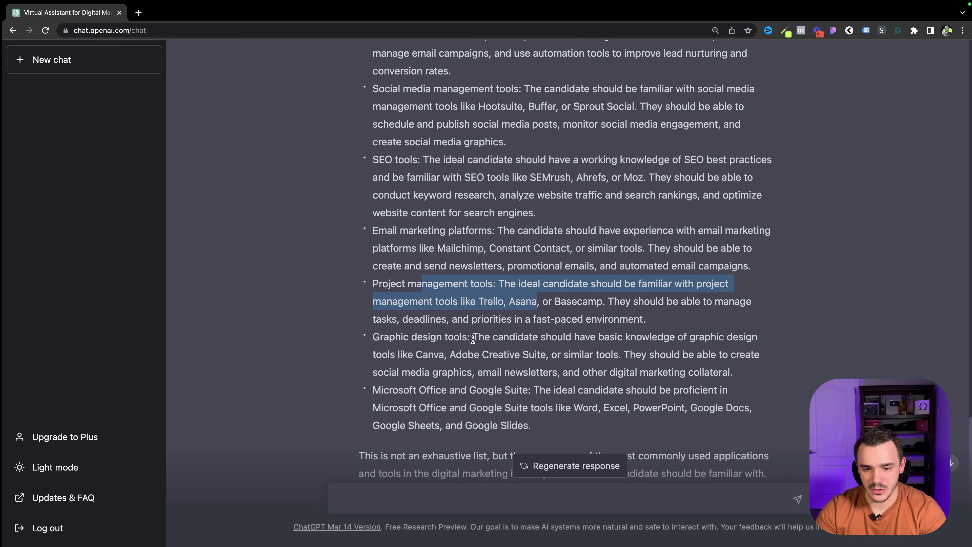
scroll(473, 339, "down", 4)
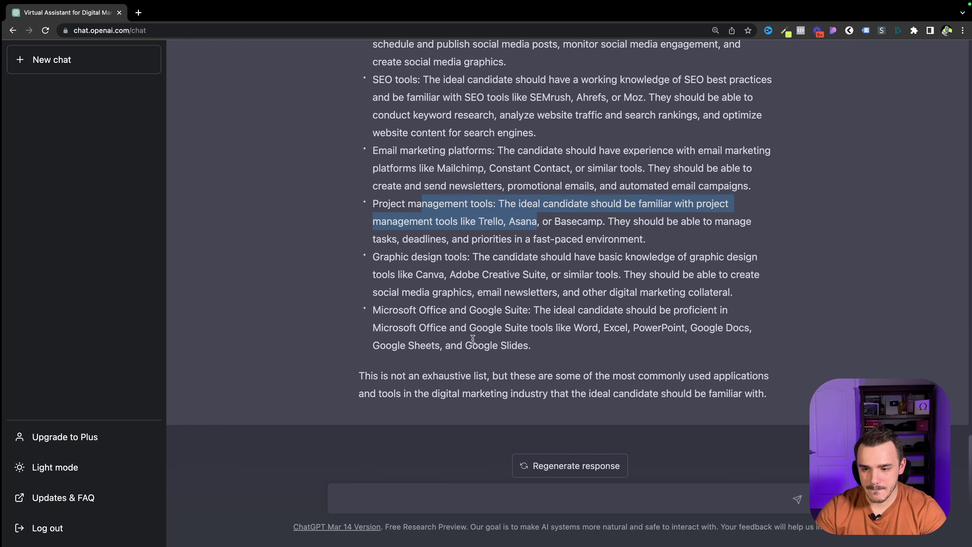
scroll(473, 338, "up", 20)
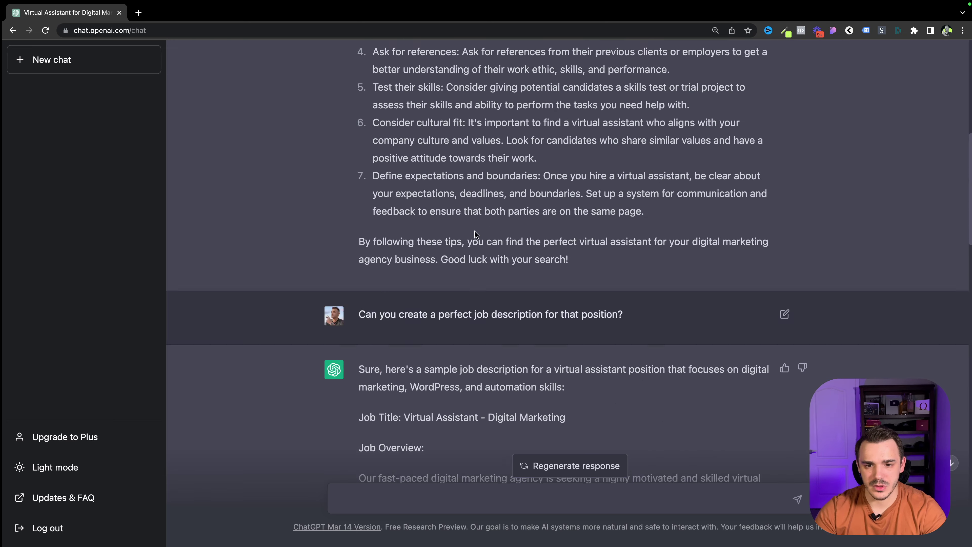
left_click_drag(358, 217, 453, 268)
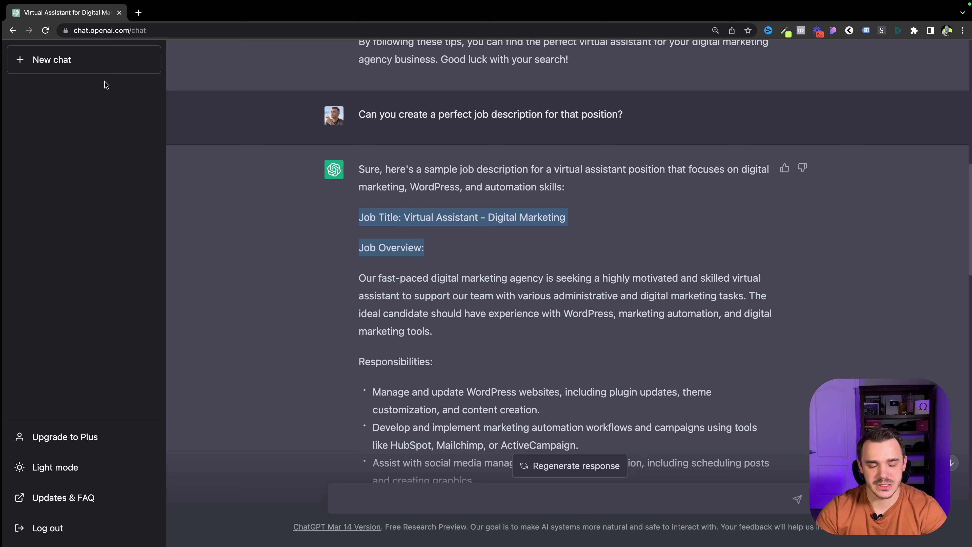
Open the Freelancer site in a new browser tab.
left_click(138, 13)
type("freelancer.com")
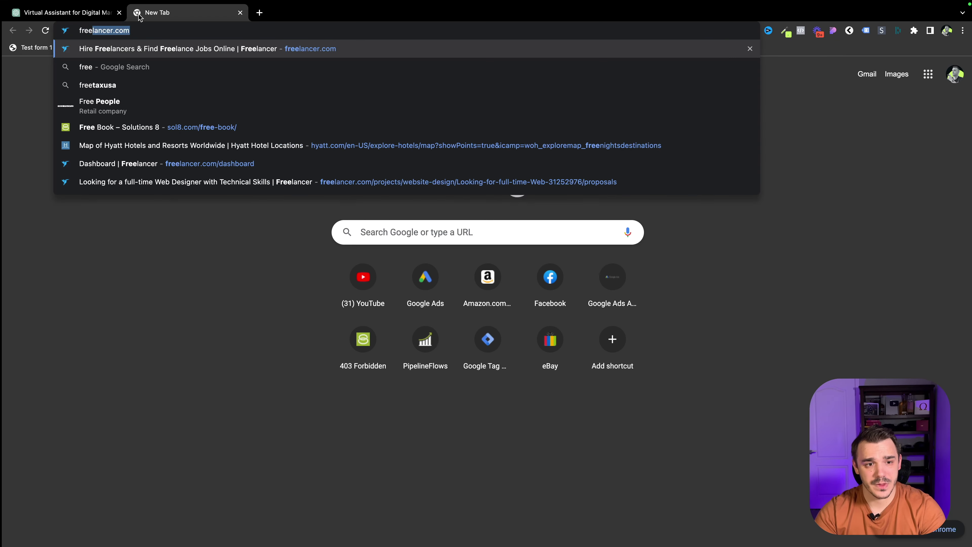
key("Return")
Return to the ChatGPT conversation and scroll down to the message box.
left_click(65, 12)
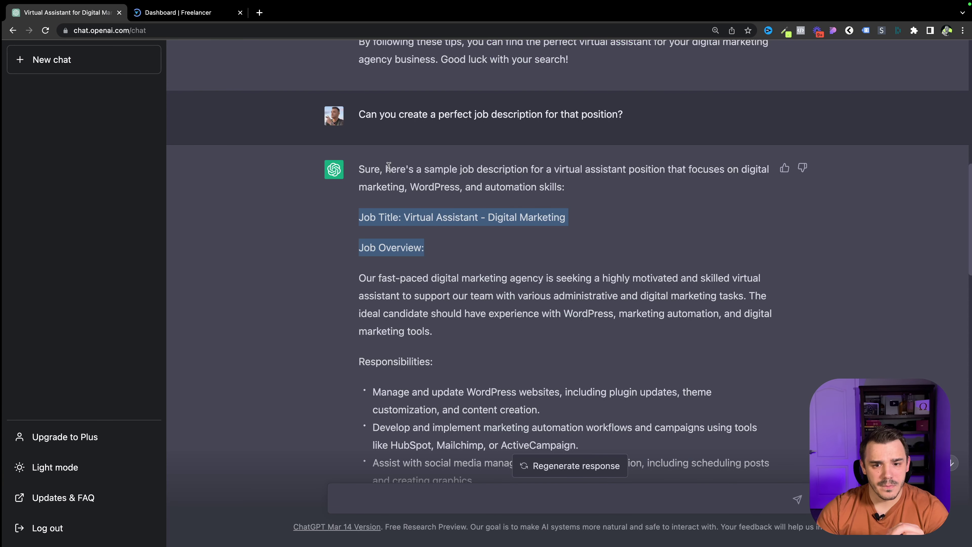
scroll(621, 258, "down", 8)
scroll(621, 258, "down", 6)
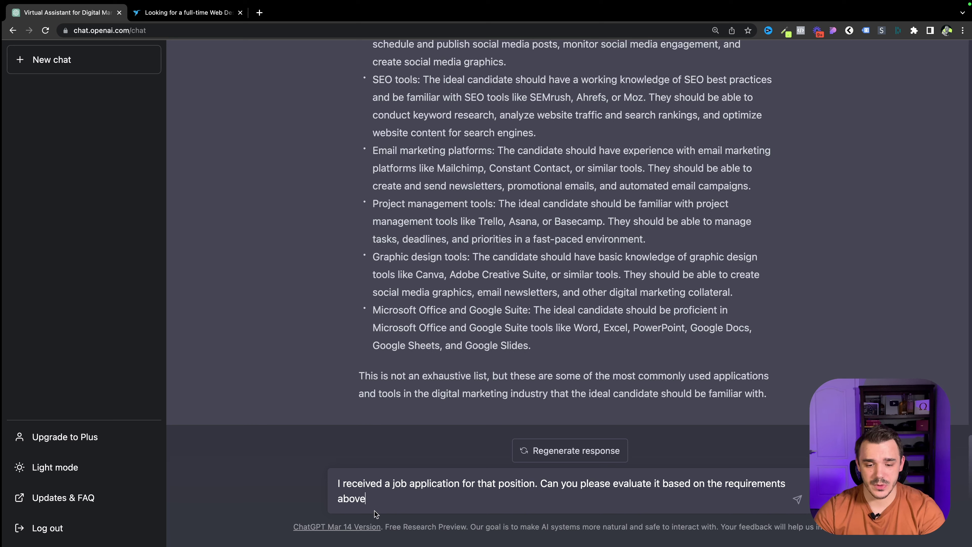
Paste the candidate's job application after the evaluation request and send it.
type("?")
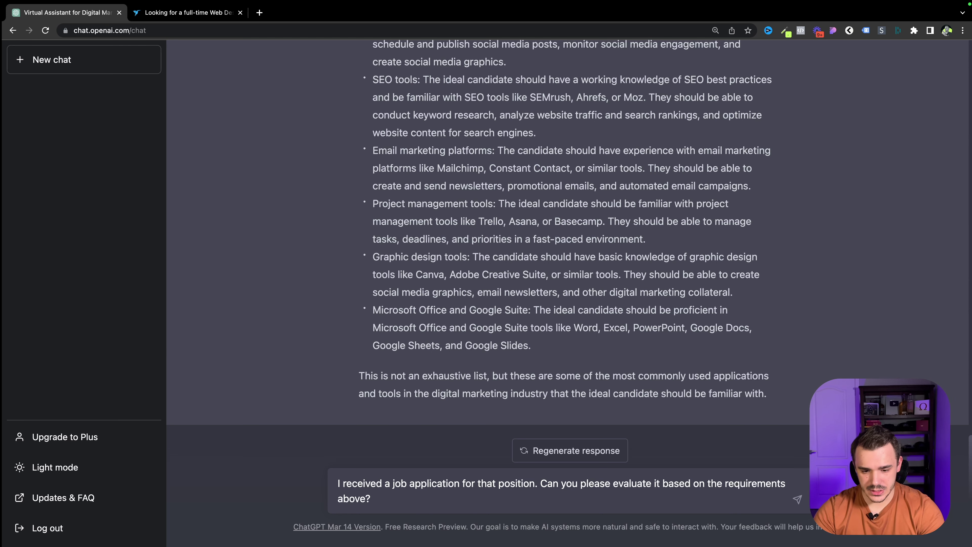
key("super+v")
scroll(401, 467, "up", 10)
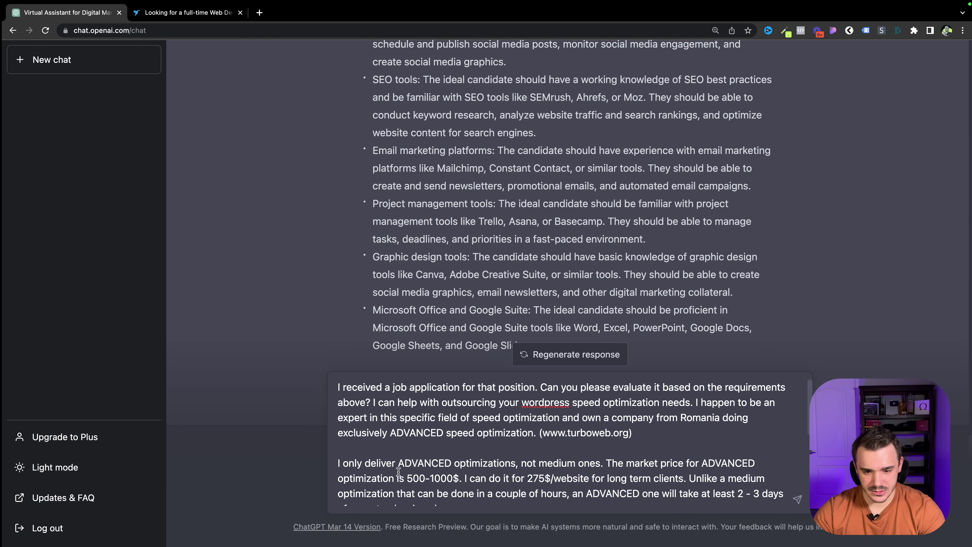
key("Return")
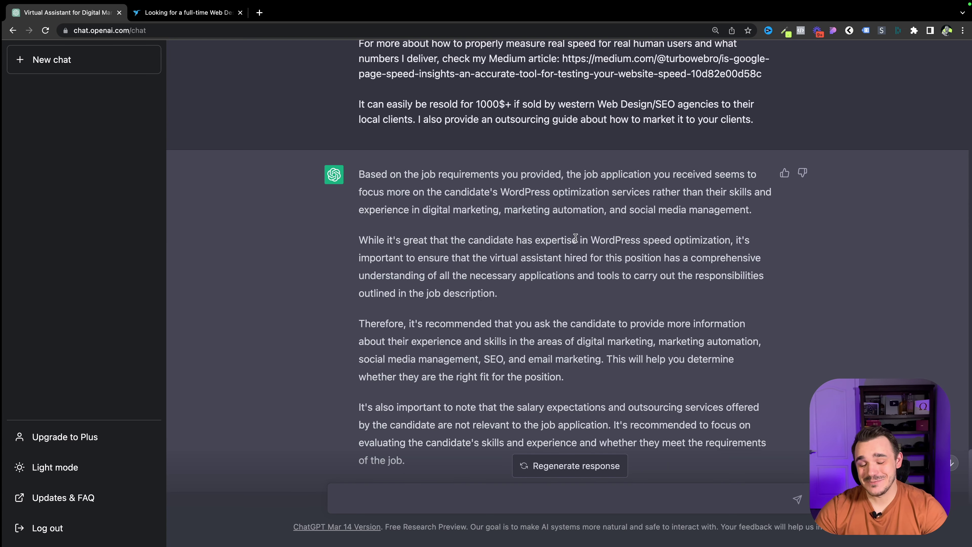
Read the evaluation, highlighting the opening verdict, the tools point and the advice to ask for more information.
left_click_drag(394, 197, 421, 181)
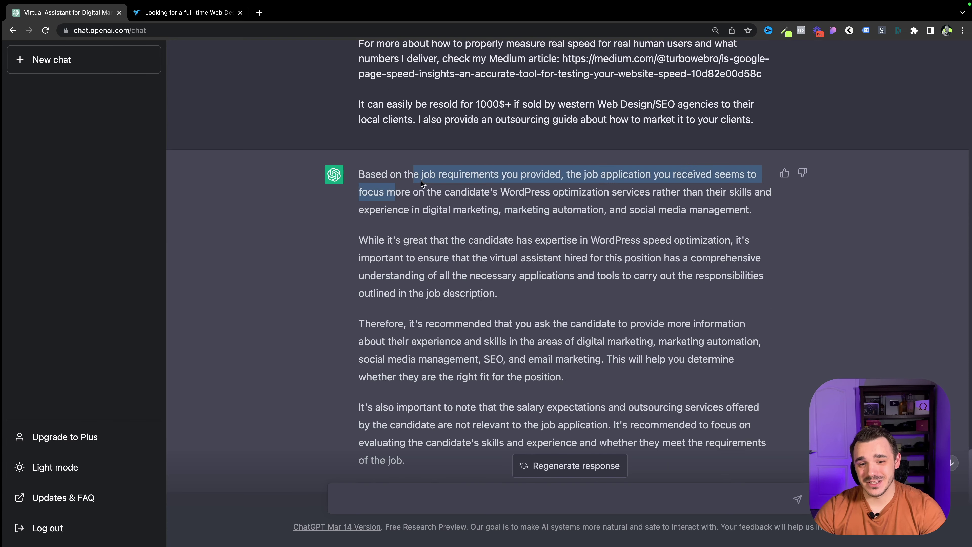
left_click(452, 181)
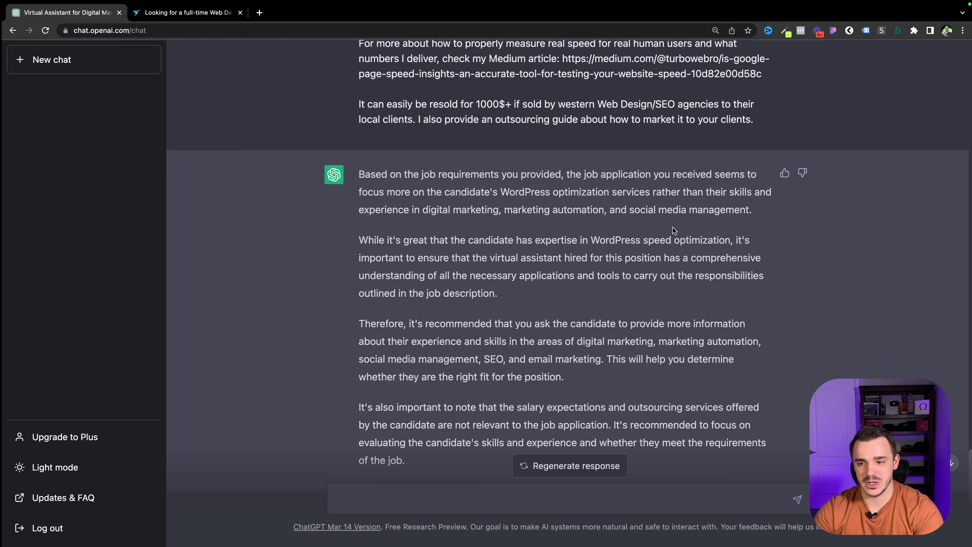
scroll(467, 256, "down", 1)
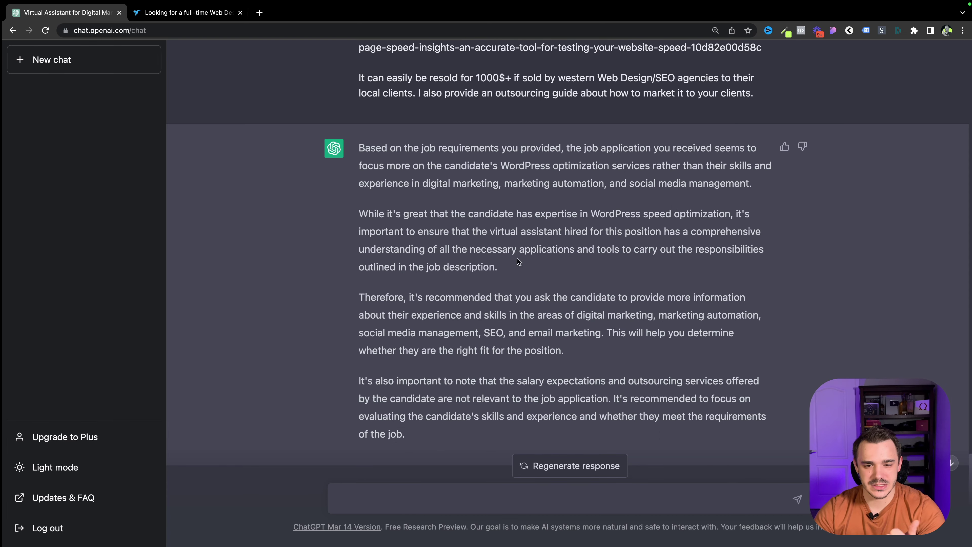
left_click_drag(487, 231, 657, 256)
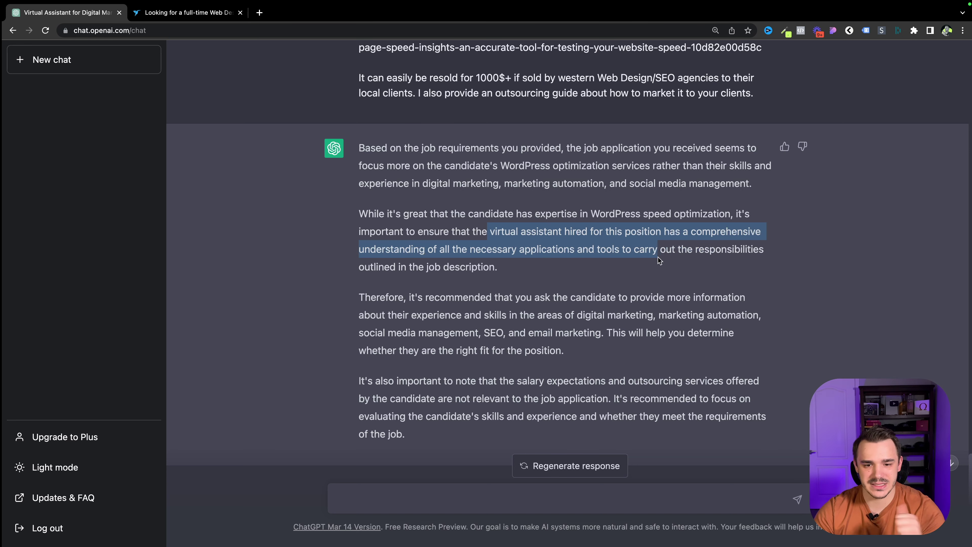
left_click_drag(598, 256, 599, 255)
scroll(559, 282, "down", 1)
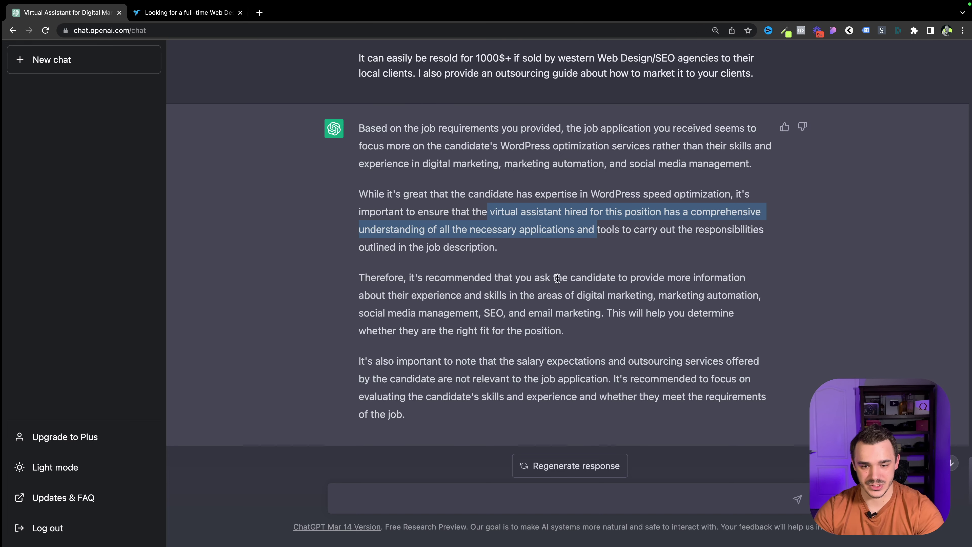
left_click_drag(388, 276, 578, 295)
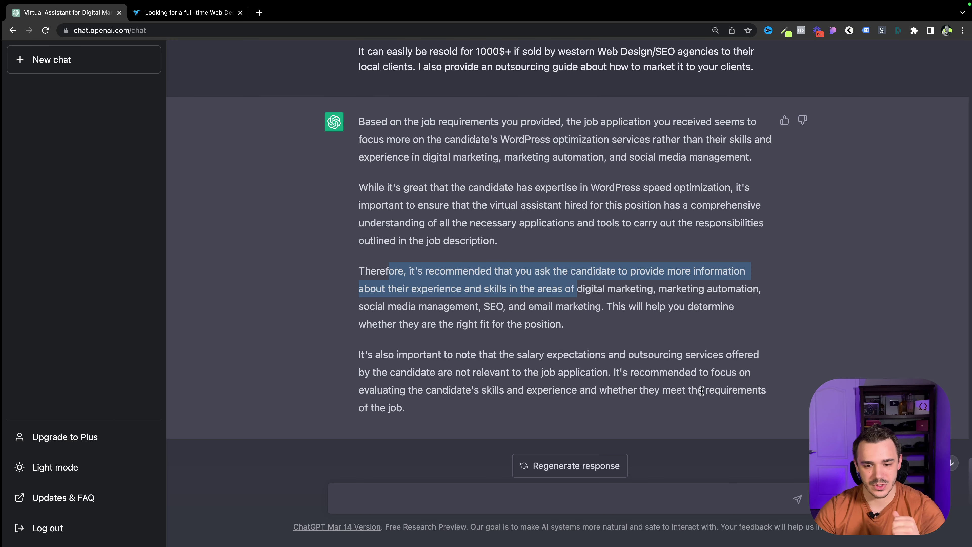
left_click_drag(465, 390, 528, 401)
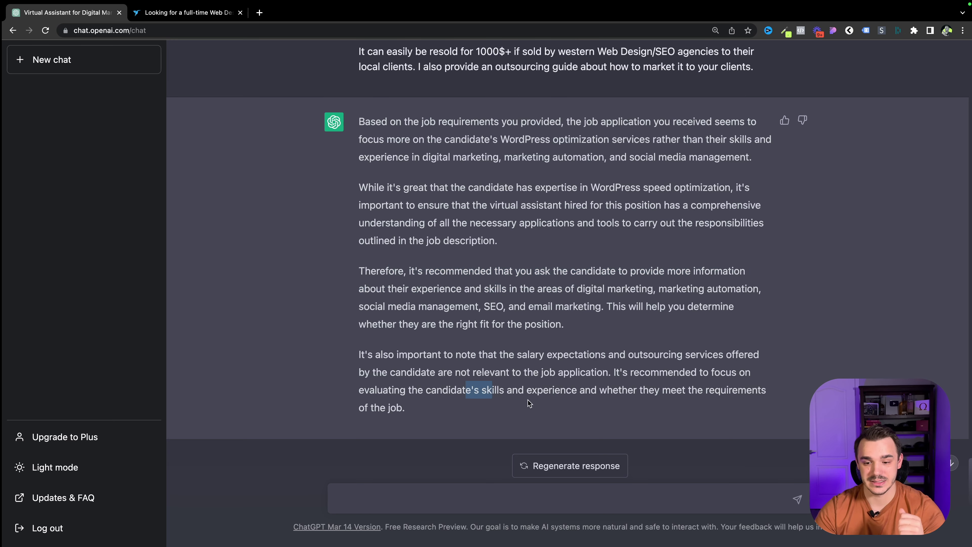
Clear the leftover highlight and scroll through the full evaluation again.
scroll(491, 327, "up", 3)
scroll(491, 327, "down", 3)
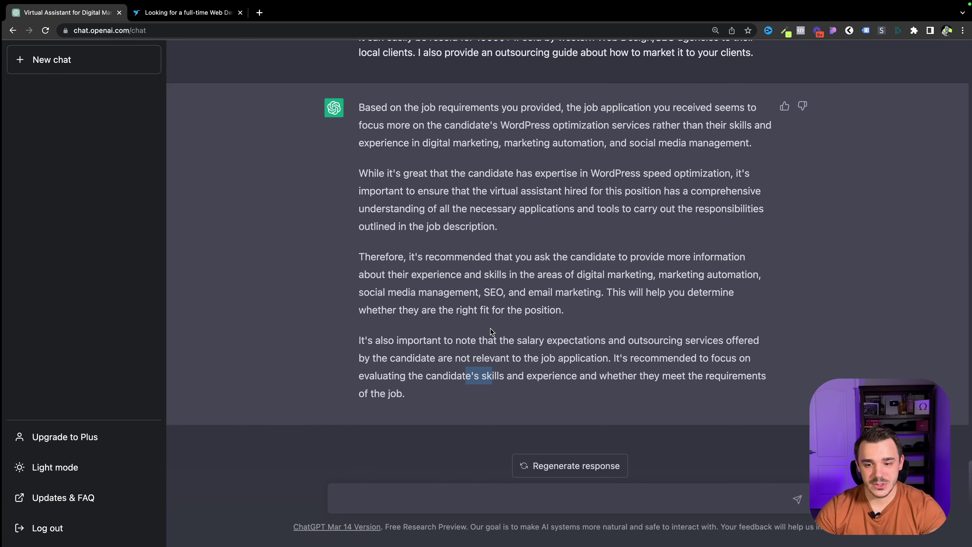
left_click(520, 327)
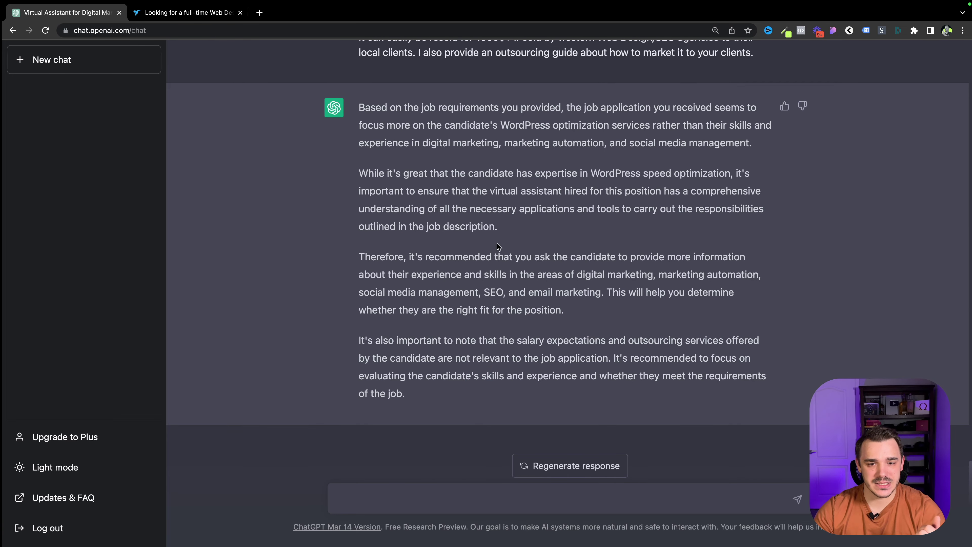
scroll(497, 291, "up", 2)
scroll(487, 262, "up", 10)
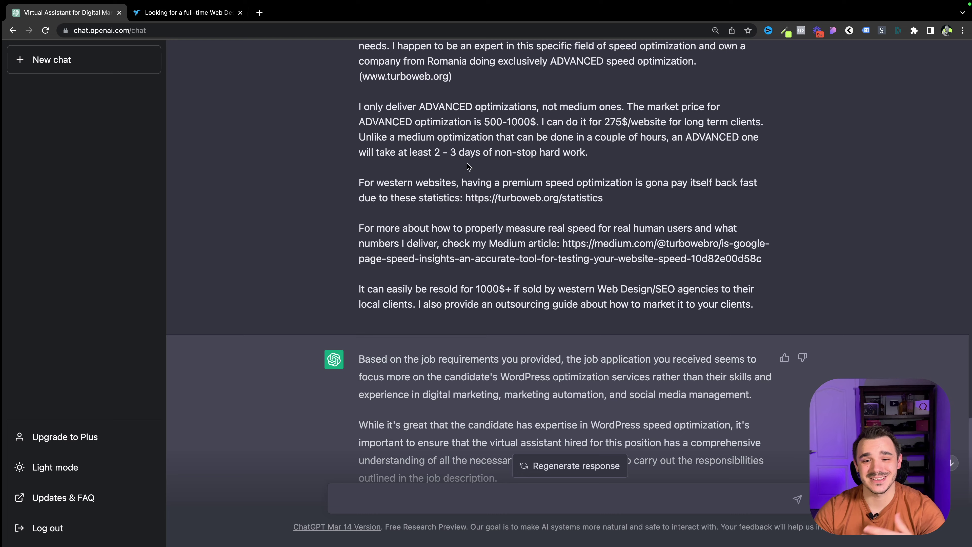
scroll(484, 238, "down", 1)
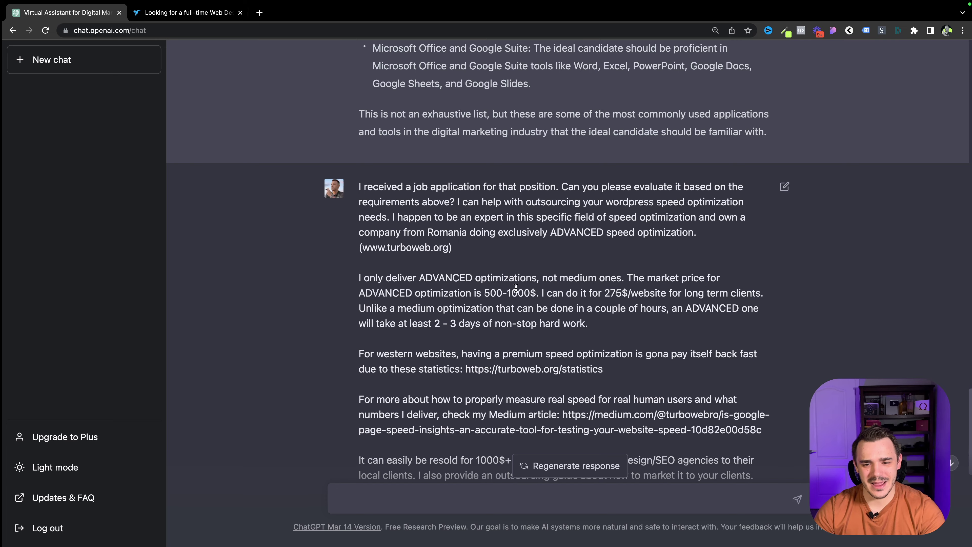
scroll(516, 284, "down", 5)
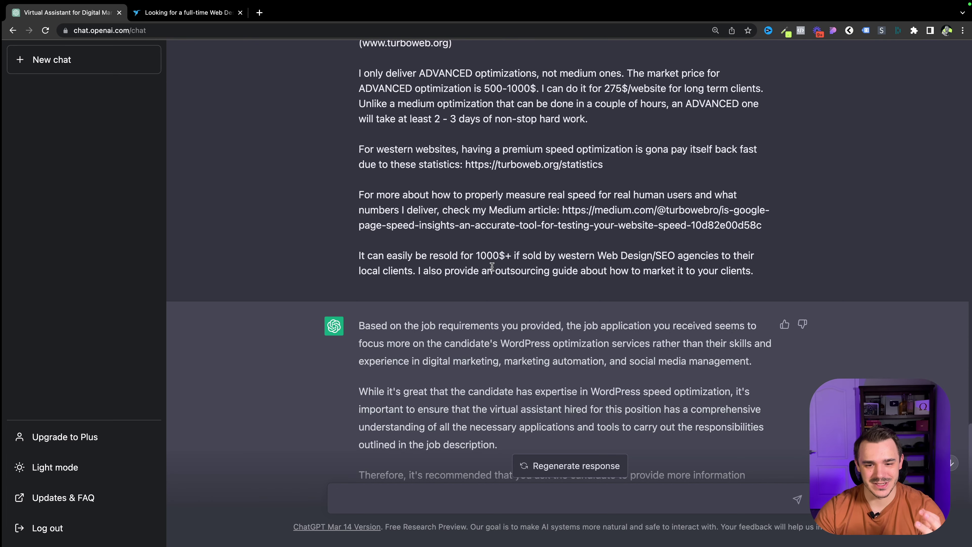
scroll(486, 274, "down", 6)
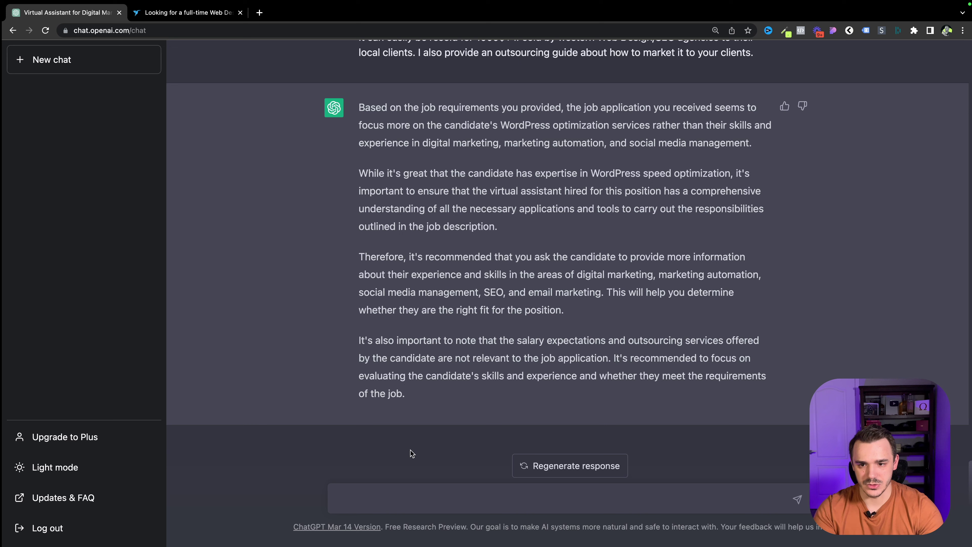
Ask ChatGPT for 3 follow-up questions to evaluate the applicant further.
type("Can ")
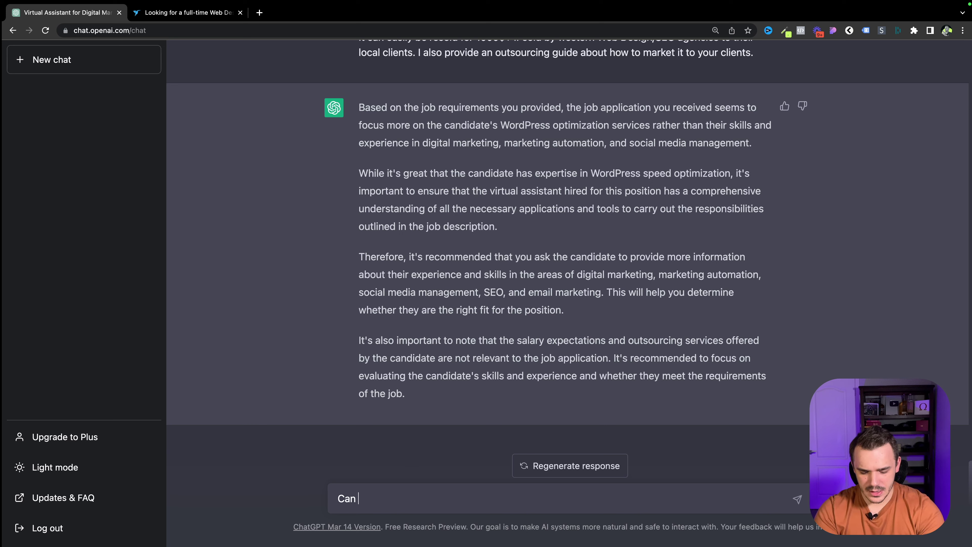
type("you create")
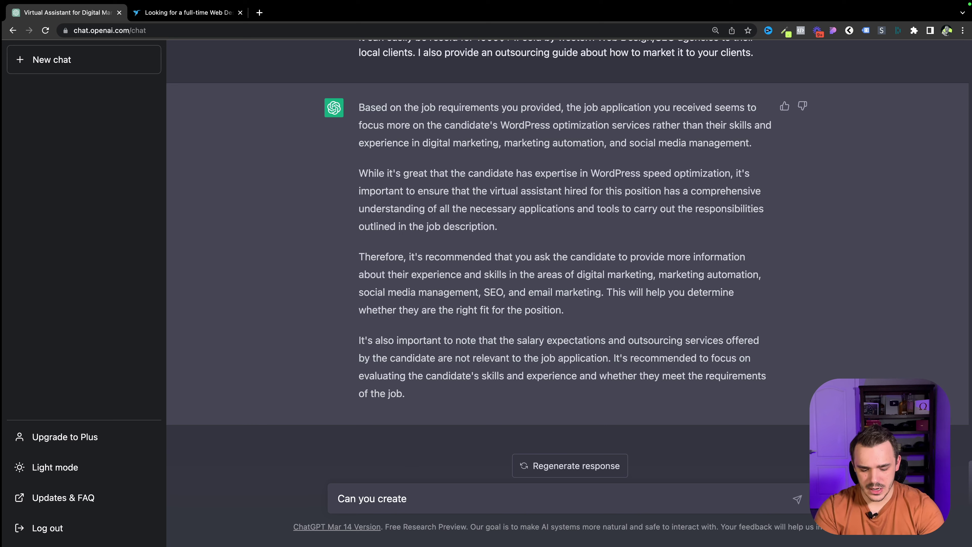
type(" 3 follo")
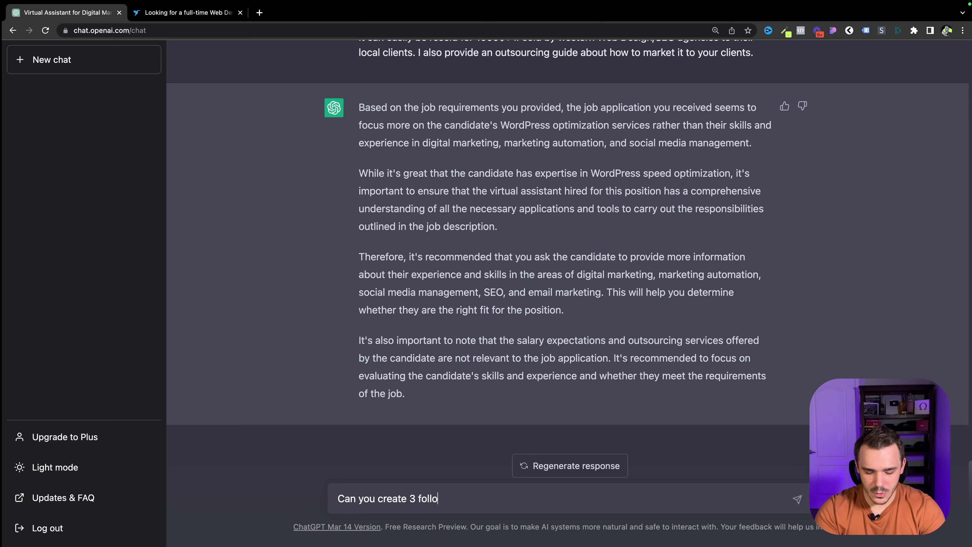
type("w up questio")
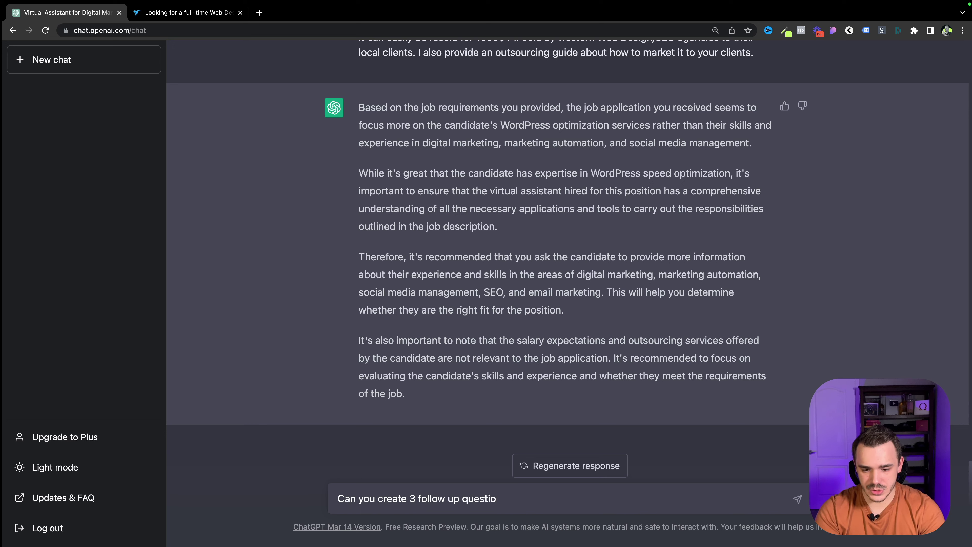
type("ns to this ")
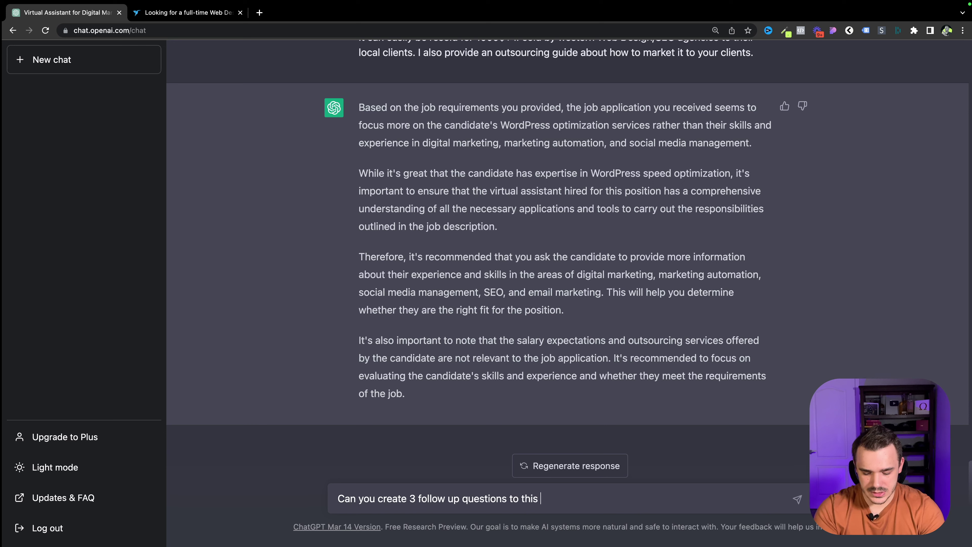
type("aaplicat")
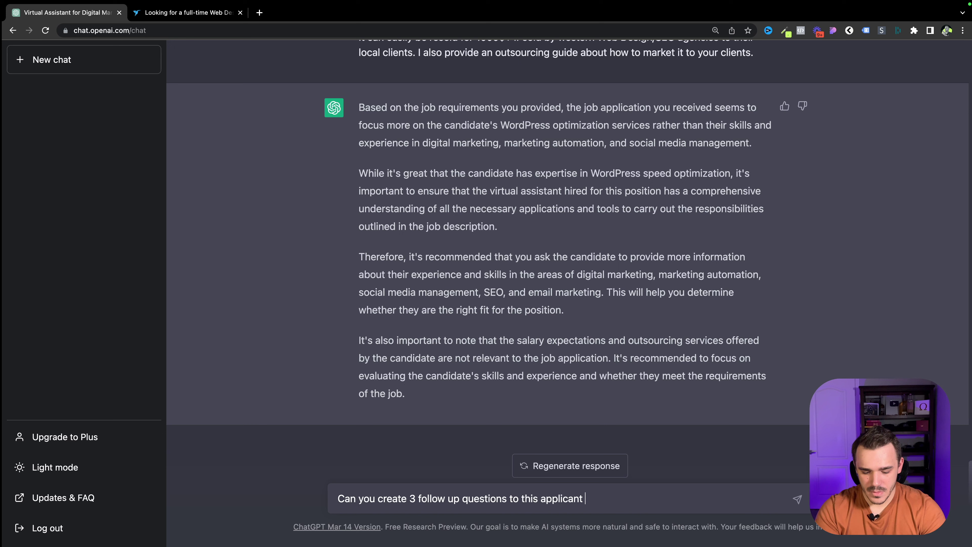
type("in order to ev")
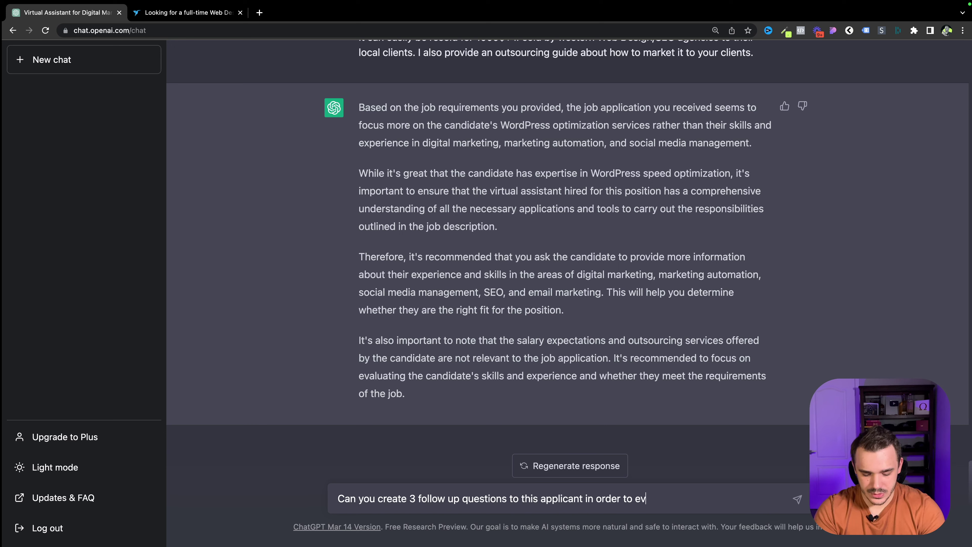
type("aluatew ")
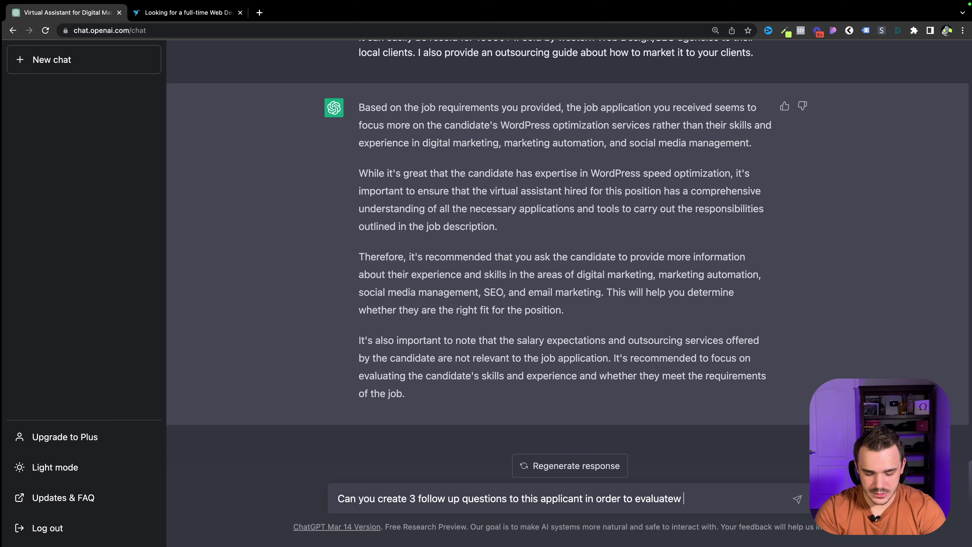
type("them further.")
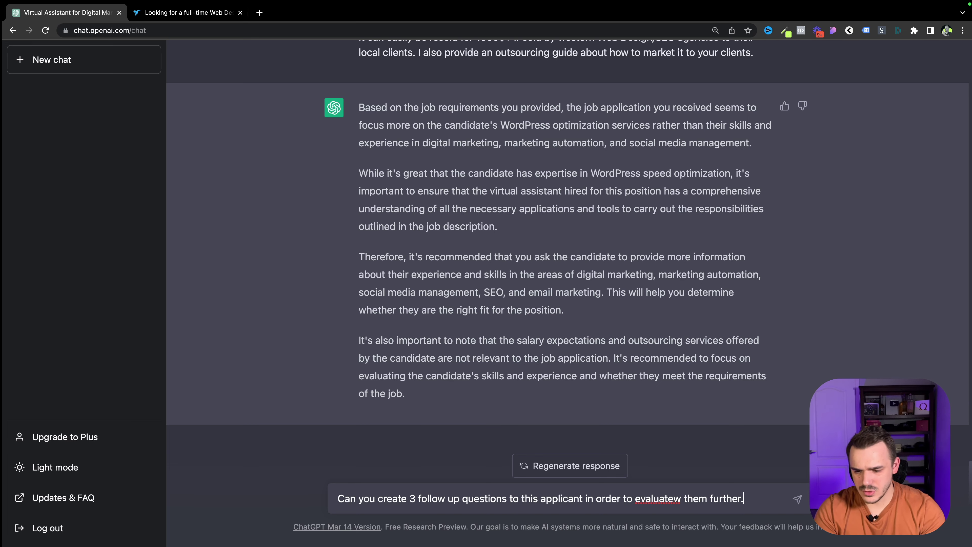
key("Return")
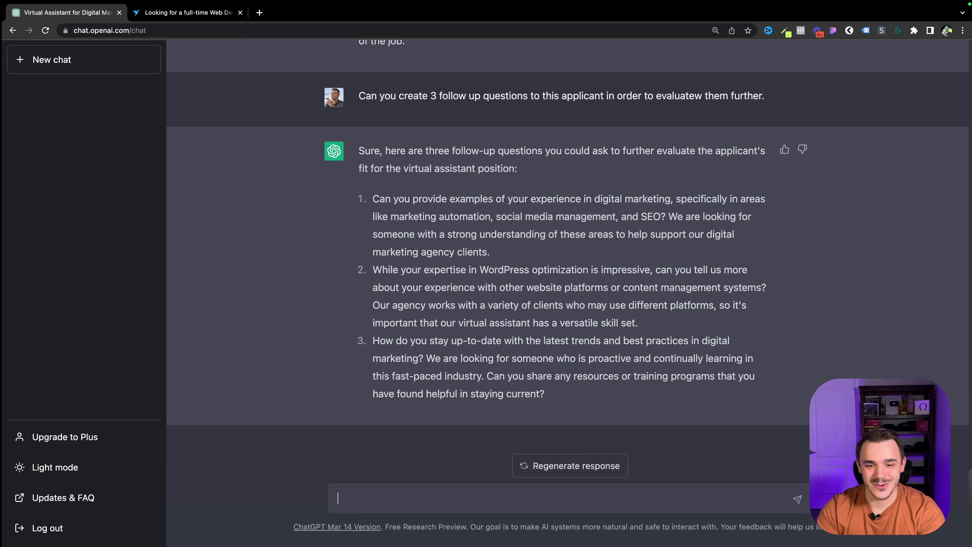
left_click_drag(384, 270, 435, 270)
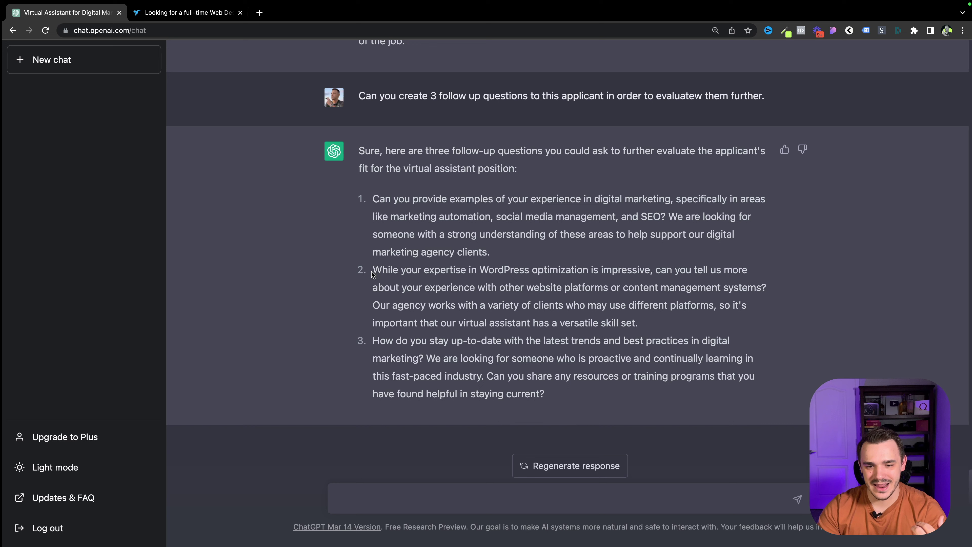
left_click_drag(373, 270, 578, 294)
left_click(715, 310)
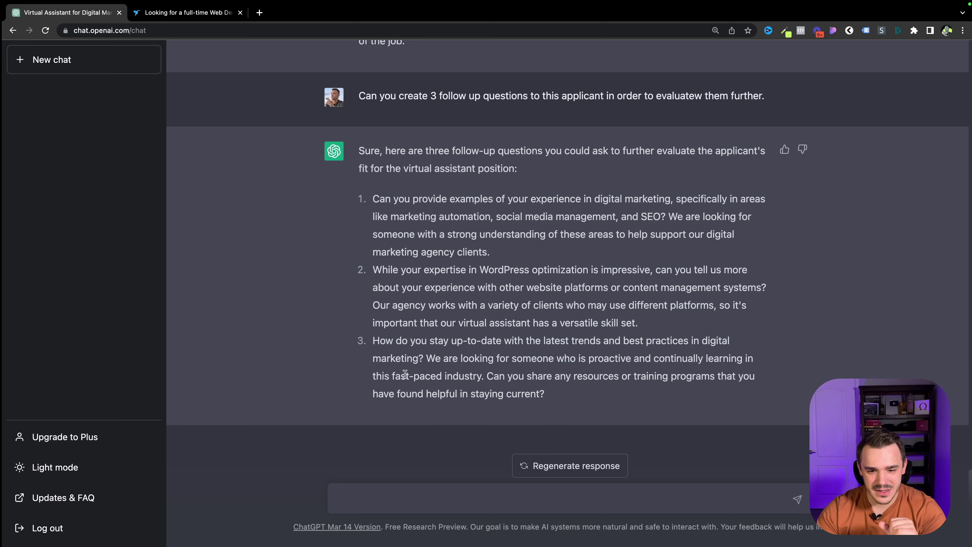
left_click_drag(397, 342, 470, 366)
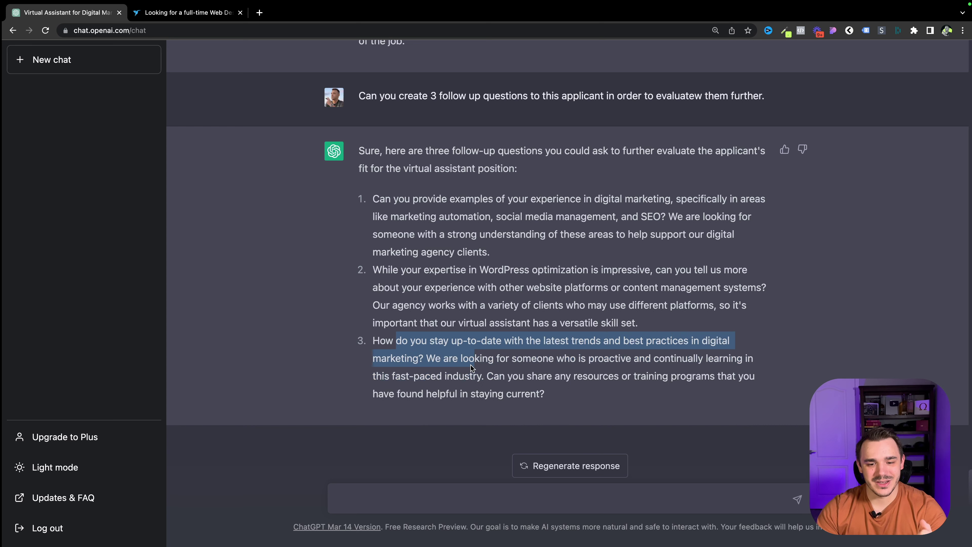
left_click(426, 361)
left_click_drag(427, 360, 381, 347)
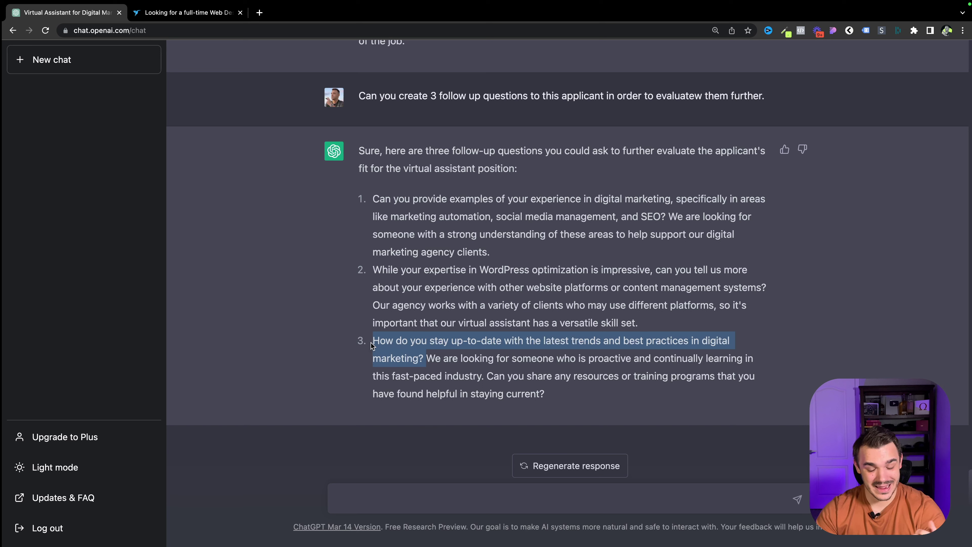
left_click(404, 354)
left_click_drag(426, 360, 374, 344)
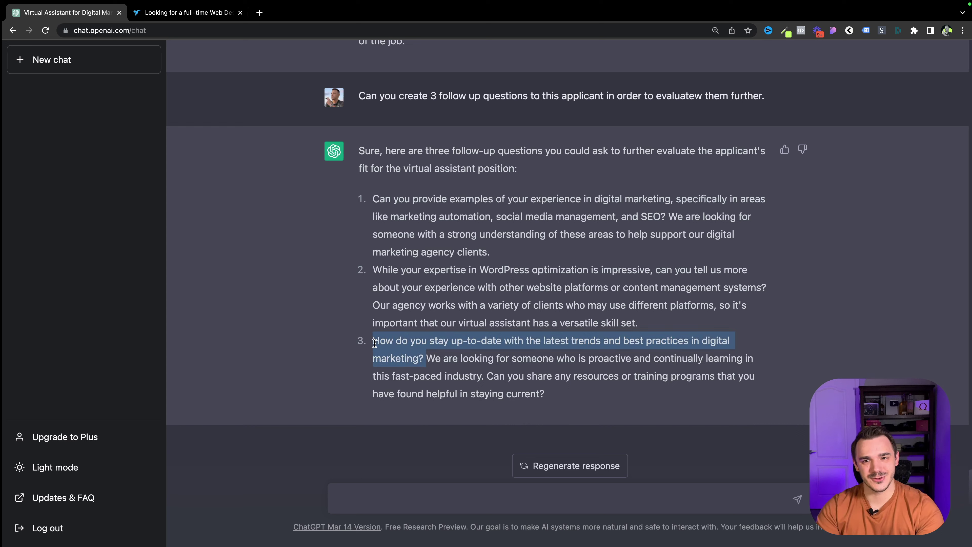
left_click(412, 337)
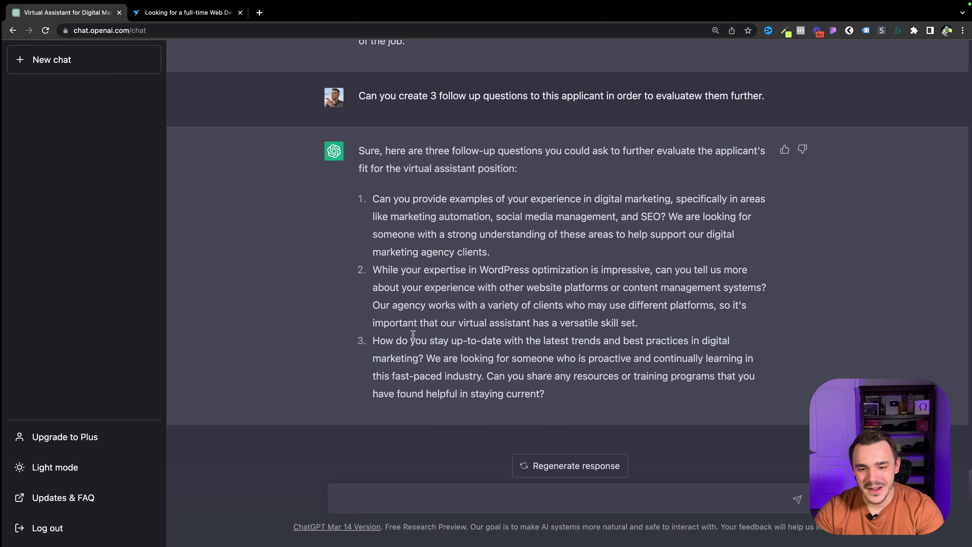
left_click_drag(571, 375, 532, 211)
left_click(520, 273)
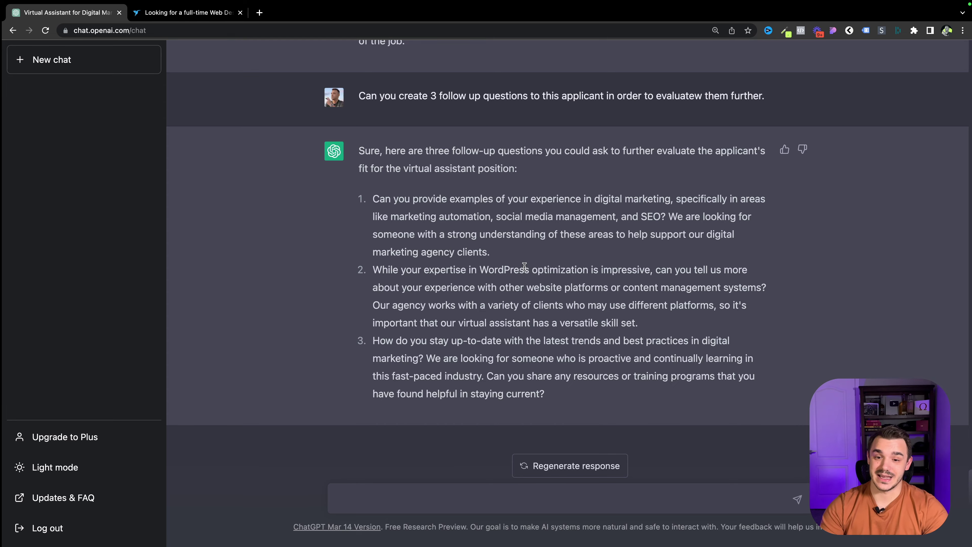
Paste and send the request for a trial task testing proactiveness, troubleshooting and communication.
scroll(524, 266, "up", 20)
scroll(576, 241, "up", 5)
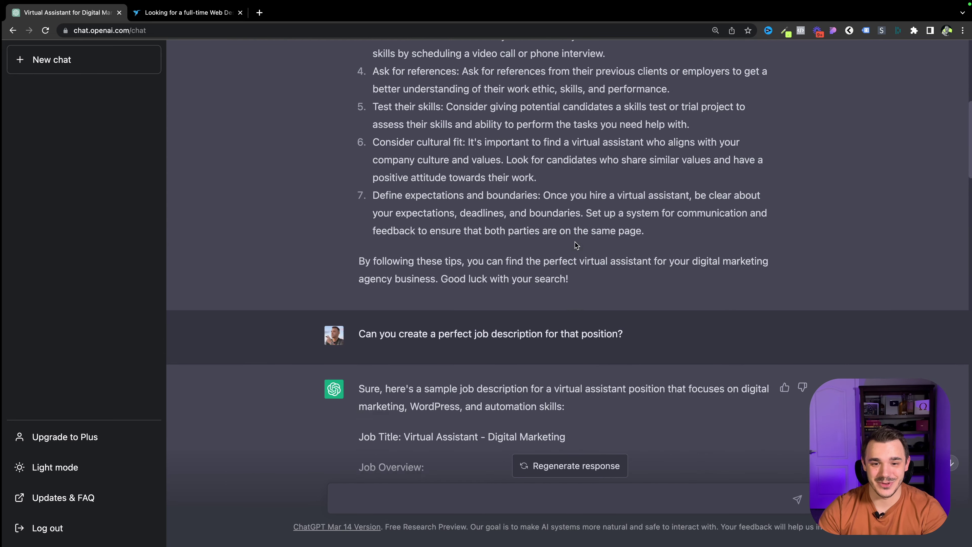
scroll(482, 291, "down", 20)
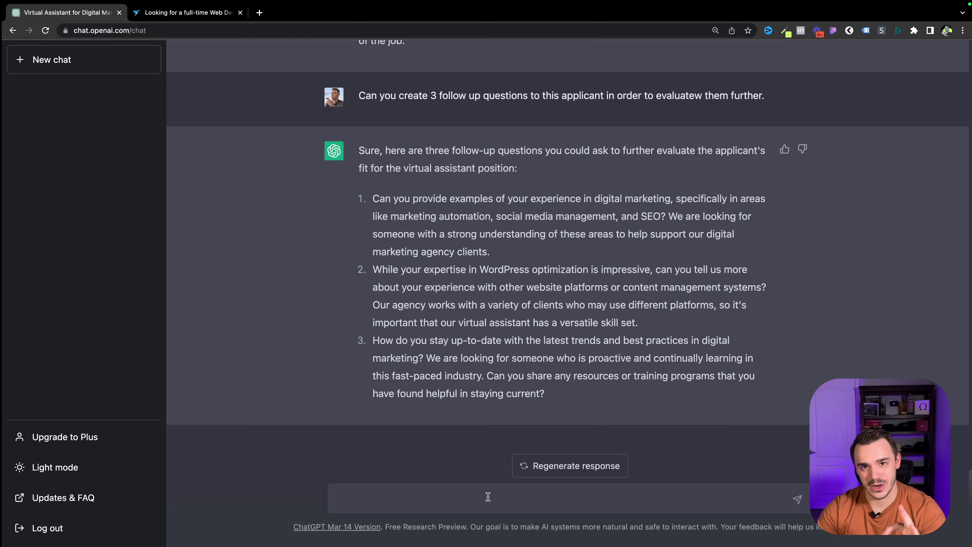
type("Can you please create a perfect trial task for that position? I would like to evaluate proactiveness, trouble-shooting skills and communication skills of that candidate.")
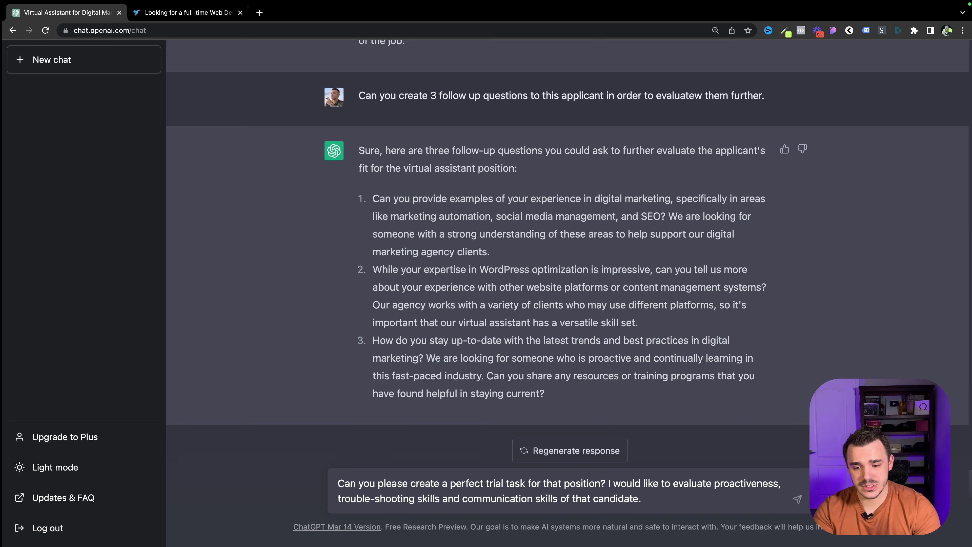
key("Return")
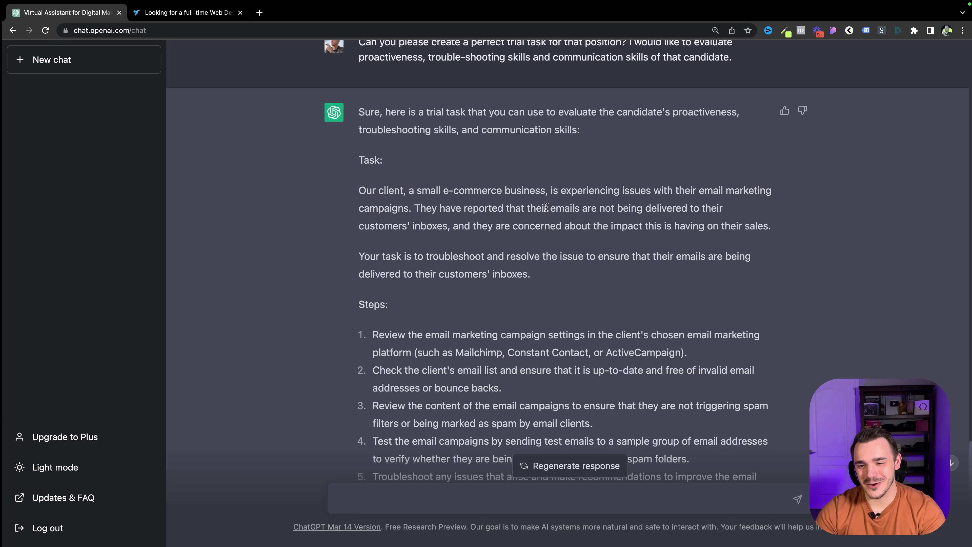
Read the trial task, marking the client's email problem, step 1 and step 2.
left_click_drag(559, 191, 674, 186)
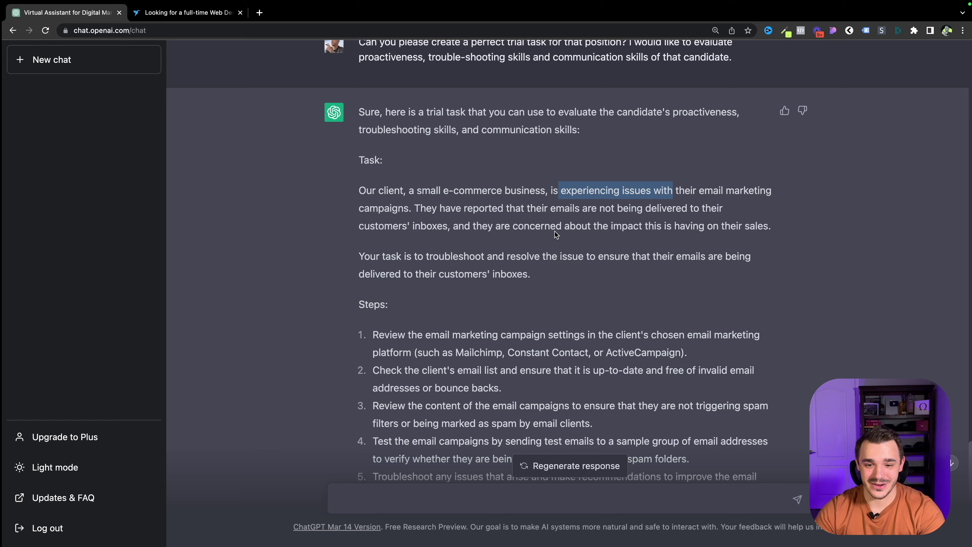
scroll(511, 241, "down", 1)
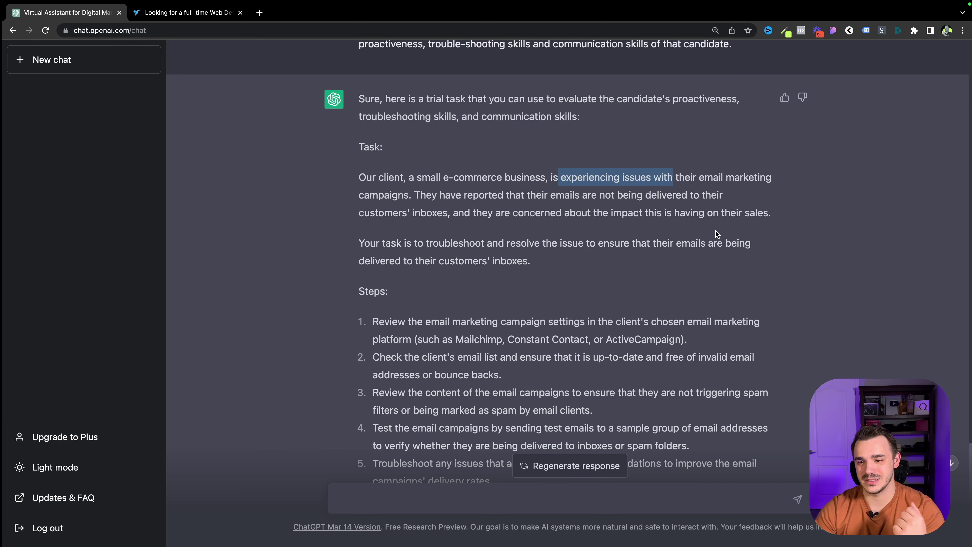
scroll(694, 245, "down", 5)
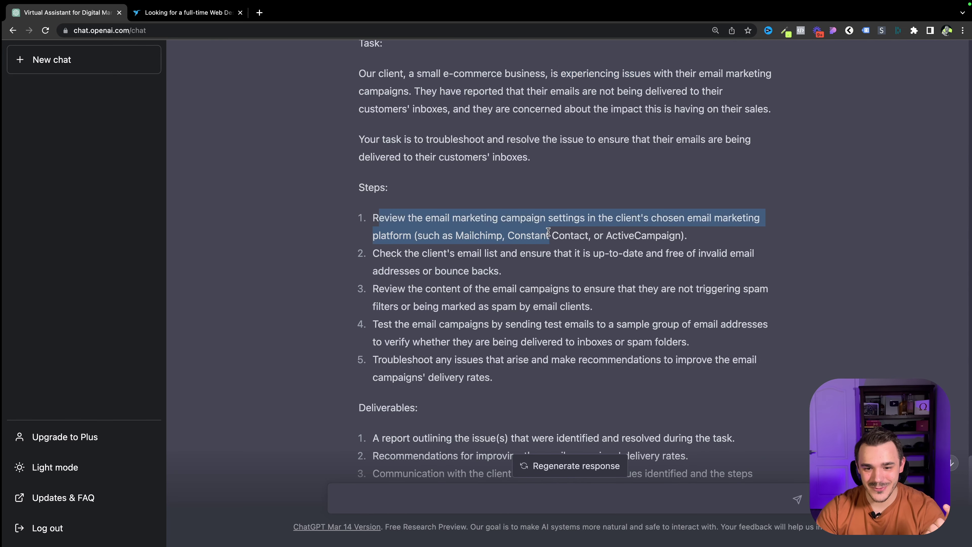
left_click_drag(379, 217, 742, 218)
scroll(458, 283, "down", 1)
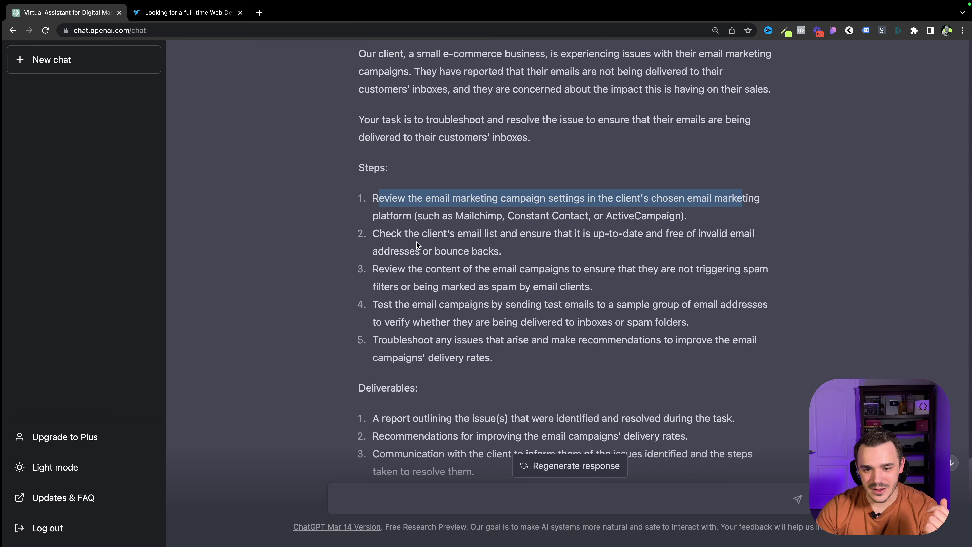
left_click_drag(420, 234, 677, 237)
scroll(554, 277, "down", 1)
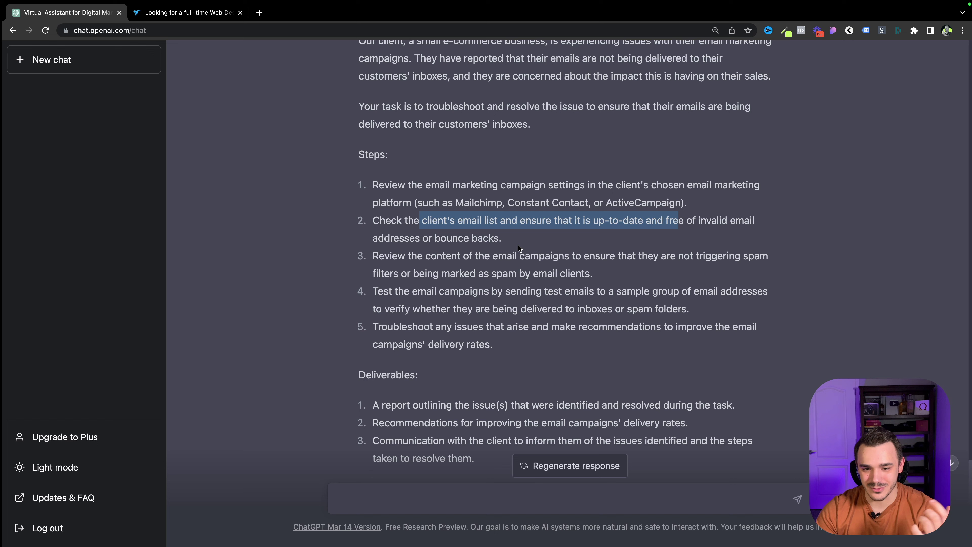
Clear the large selection and read through the remaining steps, deliverables and evaluation criteria.
left_click_drag(521, 248, 359, 50)
scroll(522, 294, "down", 2)
scroll(400, 252, "down", 1)
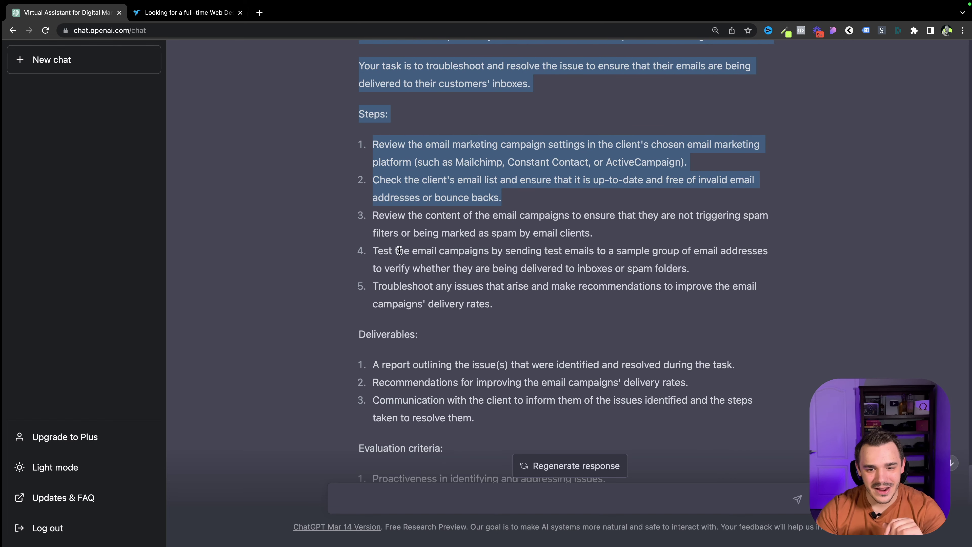
left_click(463, 228)
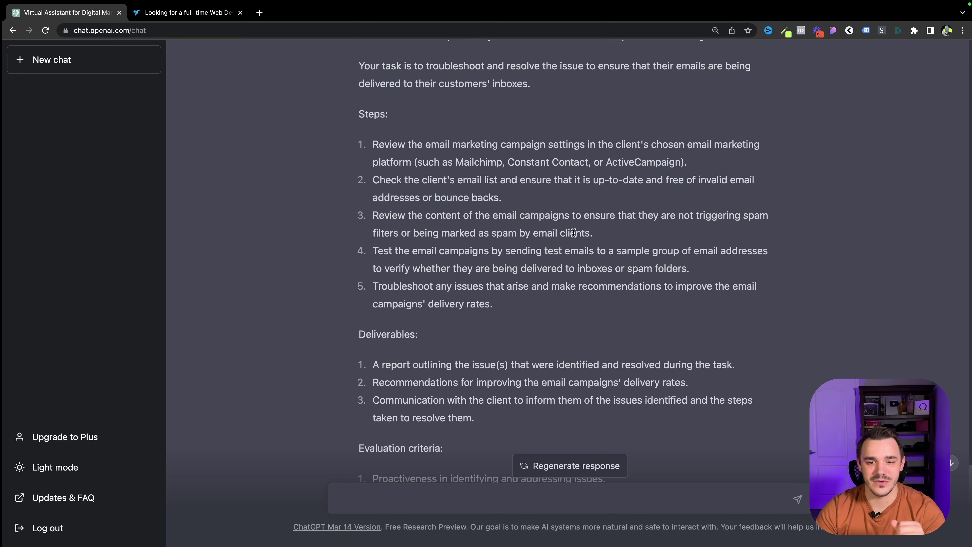
scroll(566, 247, "down", 2)
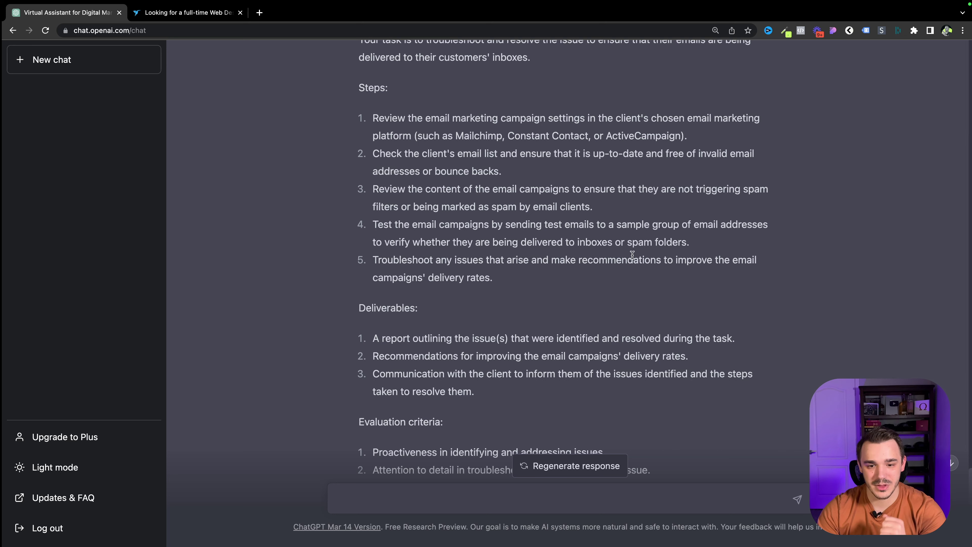
scroll(448, 271, "down", 1)
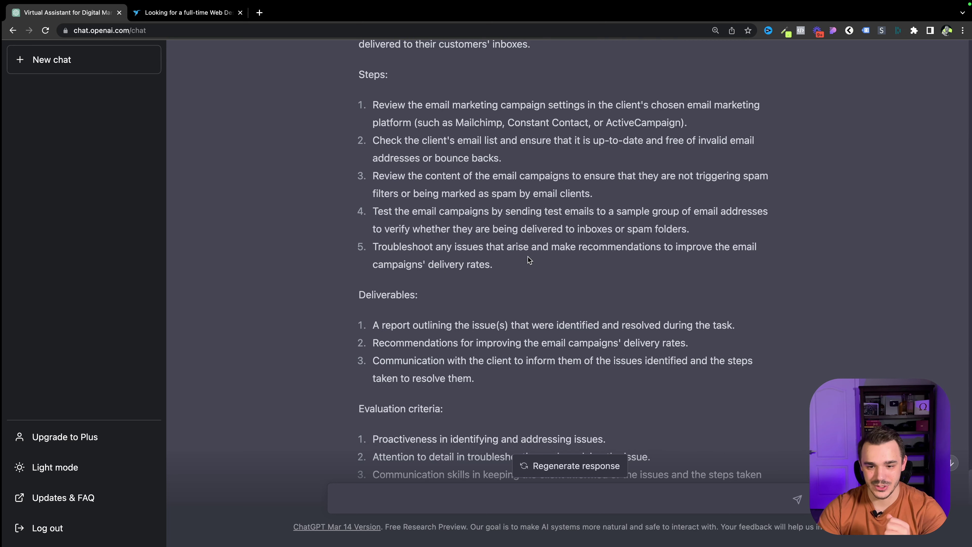
scroll(529, 259, "down", 2)
scroll(478, 264, "up", 2)
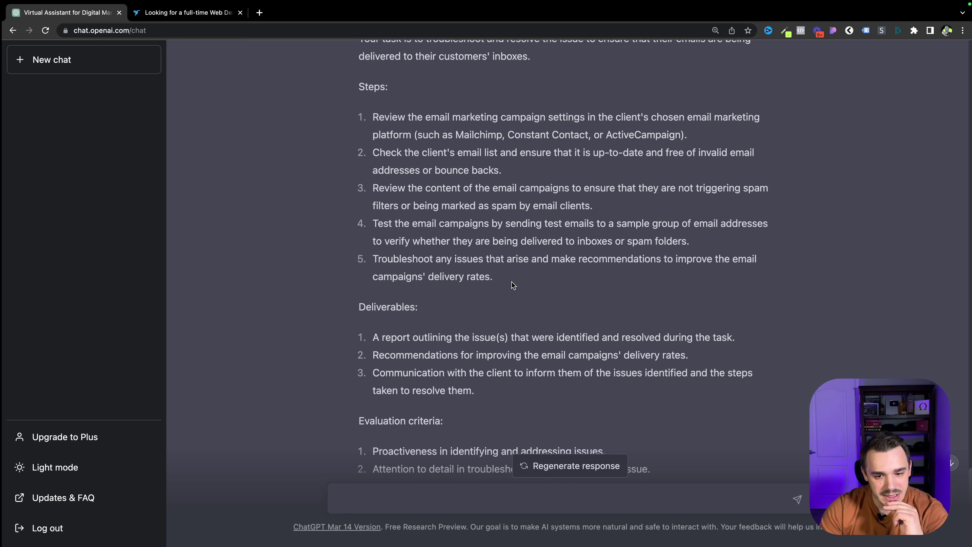
scroll(513, 285, "down", 1)
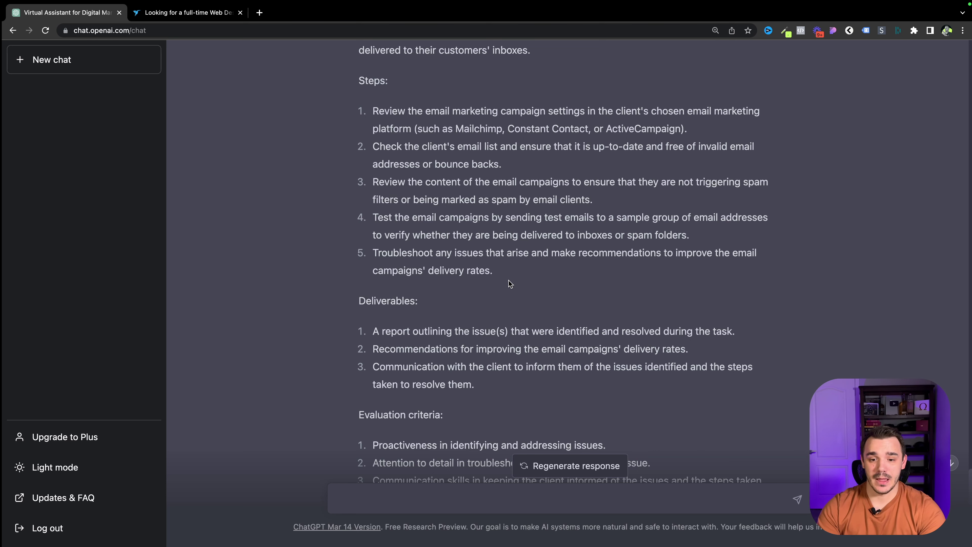
scroll(514, 272, "down", 5)
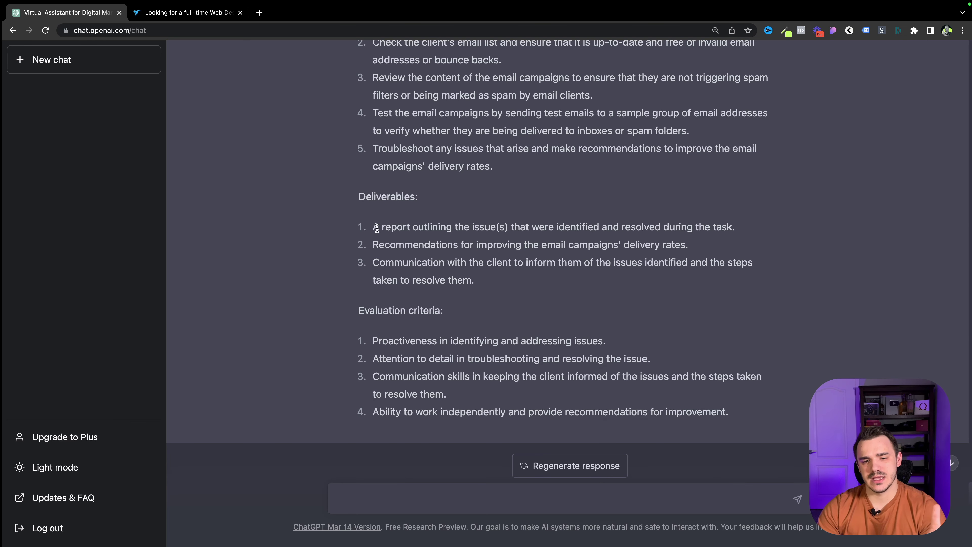
left_click_drag(378, 228, 454, 228)
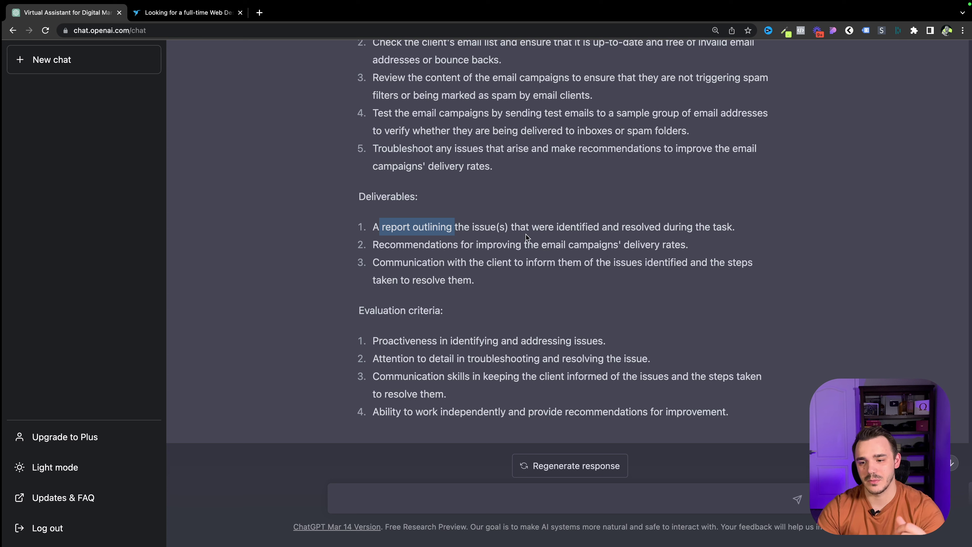
scroll(669, 295, "down", 1)
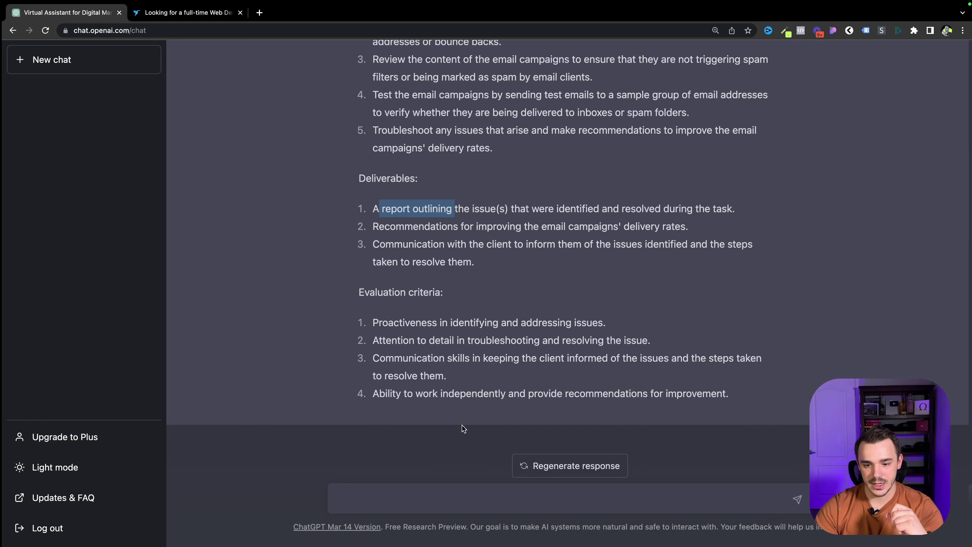
triple_click(666, 394)
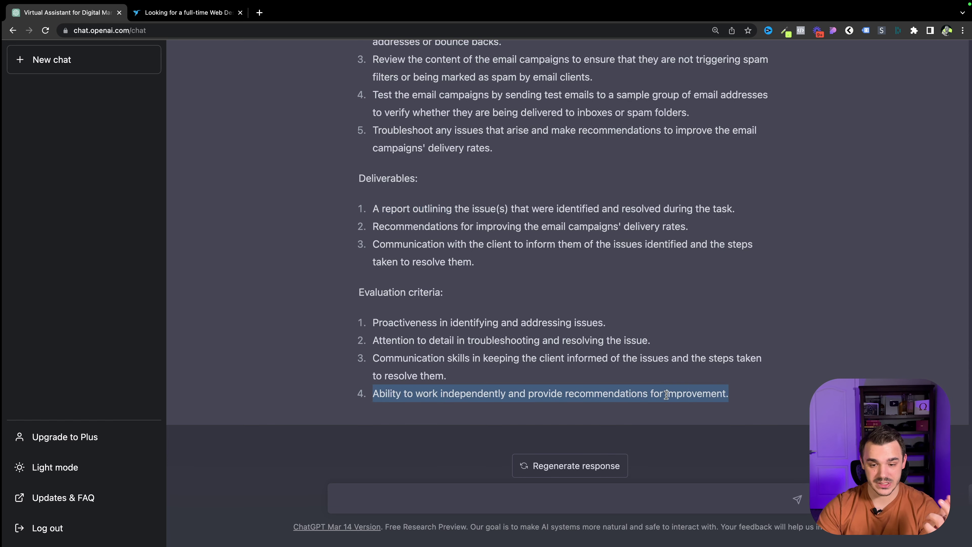